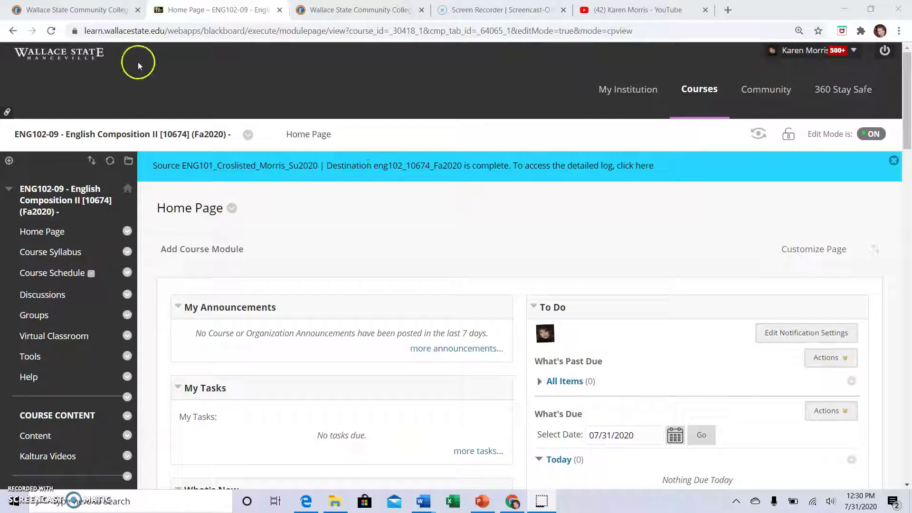
# Go to the Wallace State library page, dismiss the live chat window and open the Alabama Virtual Library.
pyautogui.click(59, 56)
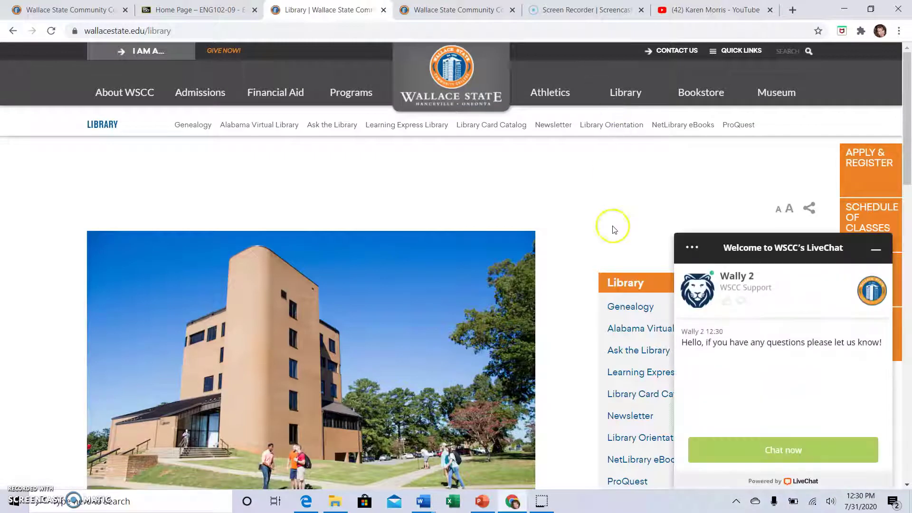
pyautogui.click(870, 255)
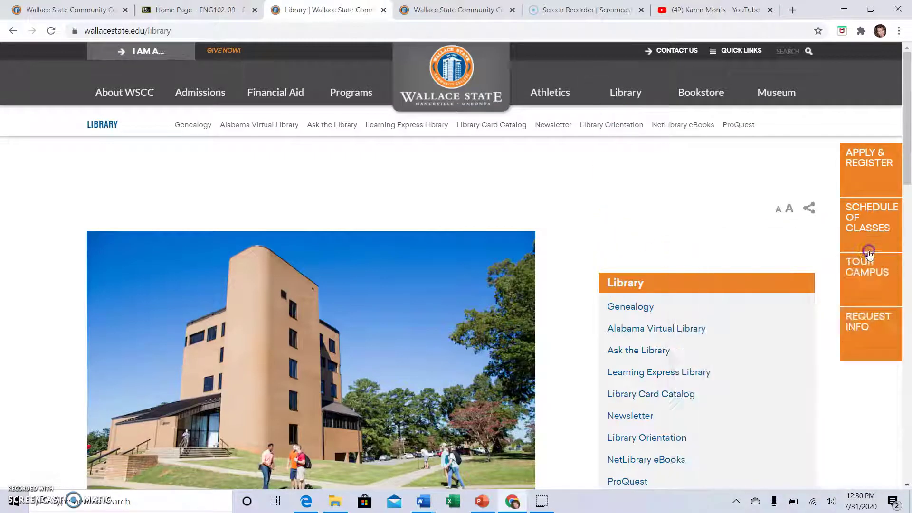
pyautogui.scroll(-1, 678, 189)
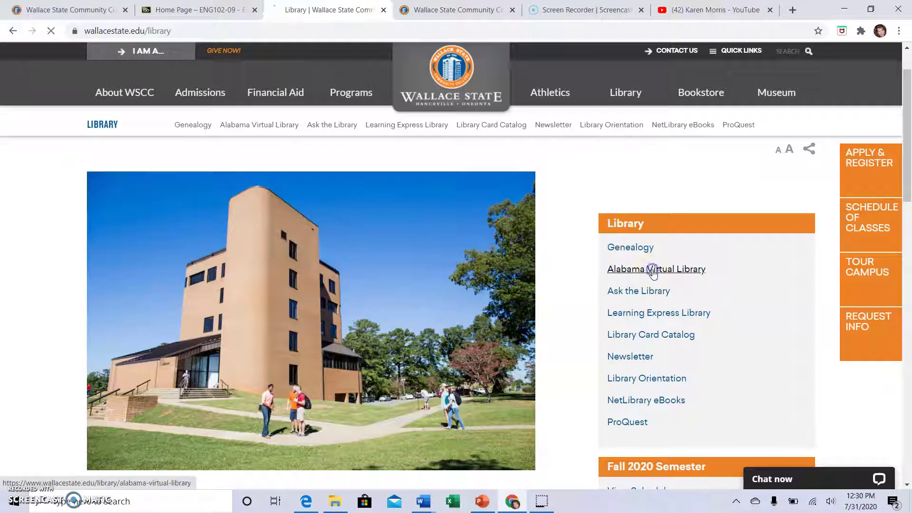
pyautogui.click(653, 271)
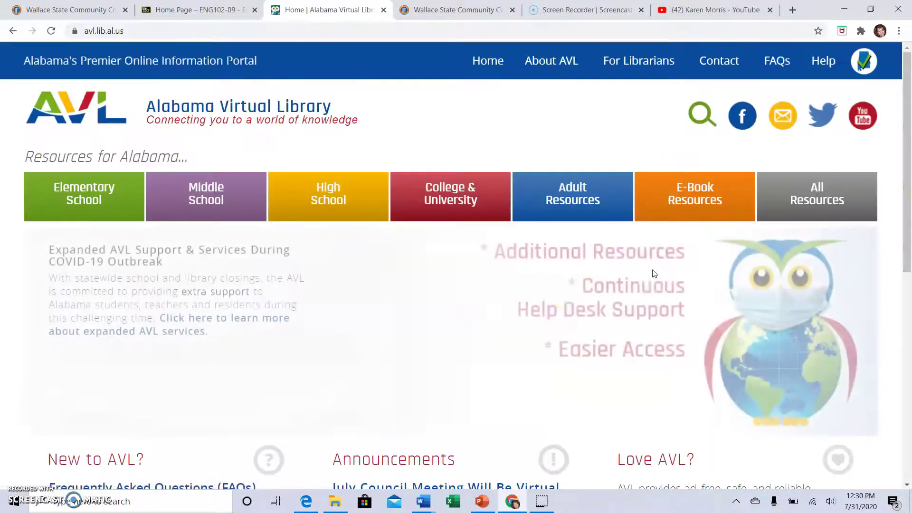
# Show the College & University resources limited to the Literature & Language category.
pyautogui.click(458, 199)
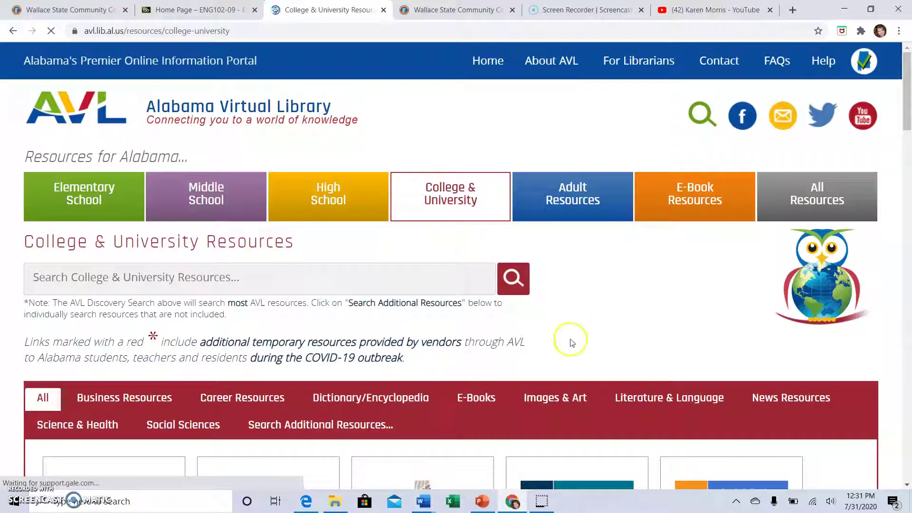
pyautogui.scroll(-1, 626, 335)
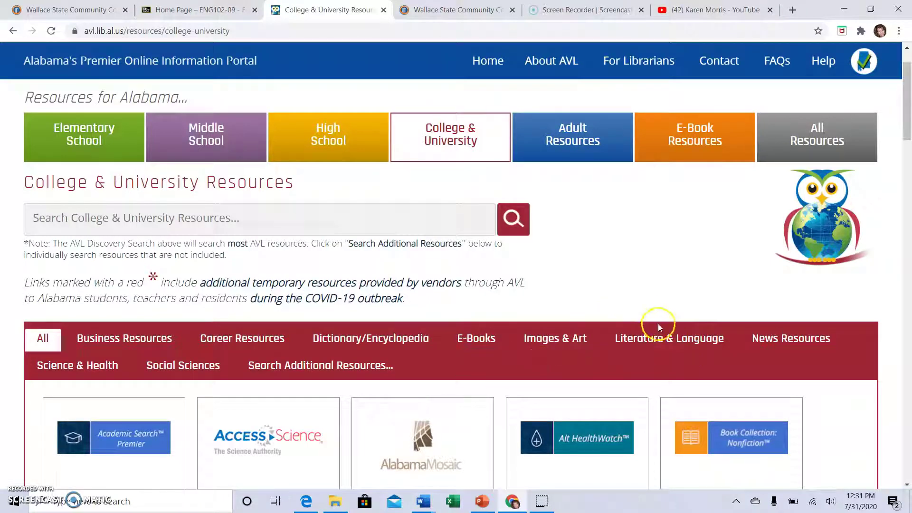
pyautogui.click(659, 340)
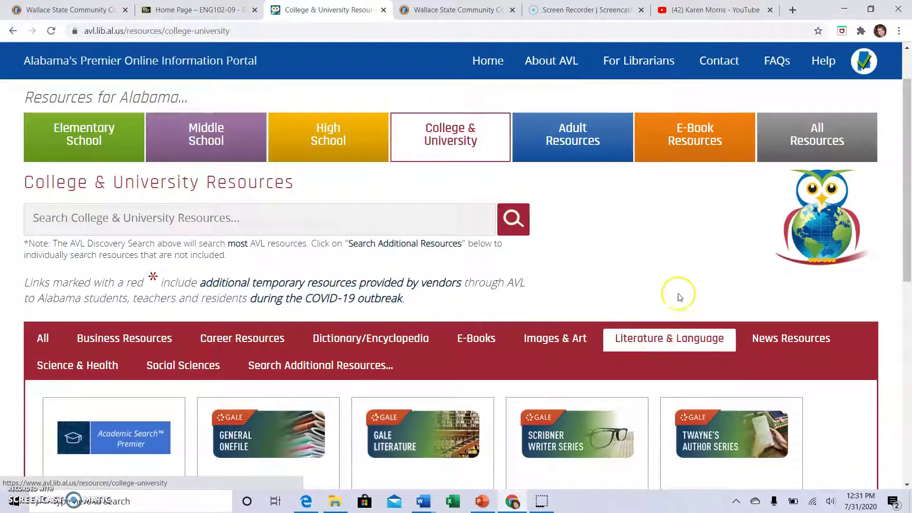
# Open the Gale Literature database from the Literature & Language resources.
pyautogui.scroll(-3, 674, 295)
pyautogui.scroll(-3, 521, 342)
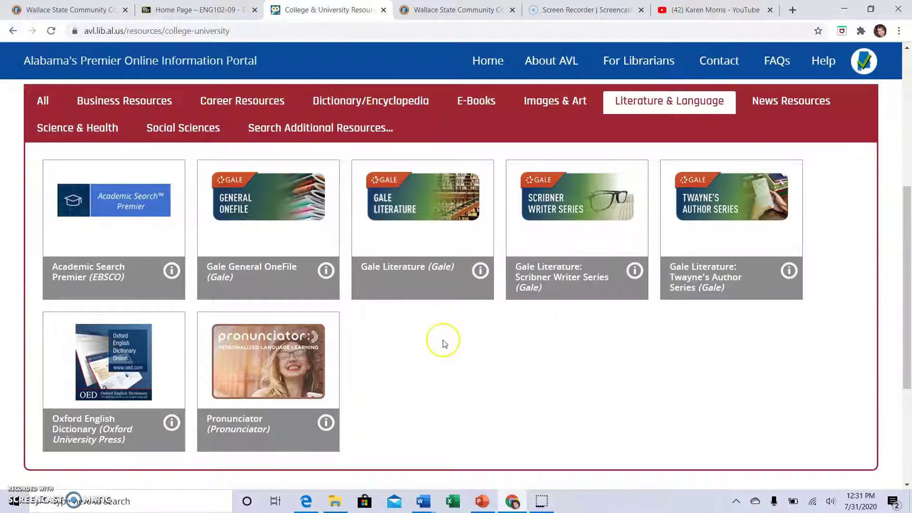
pyautogui.click(408, 270)
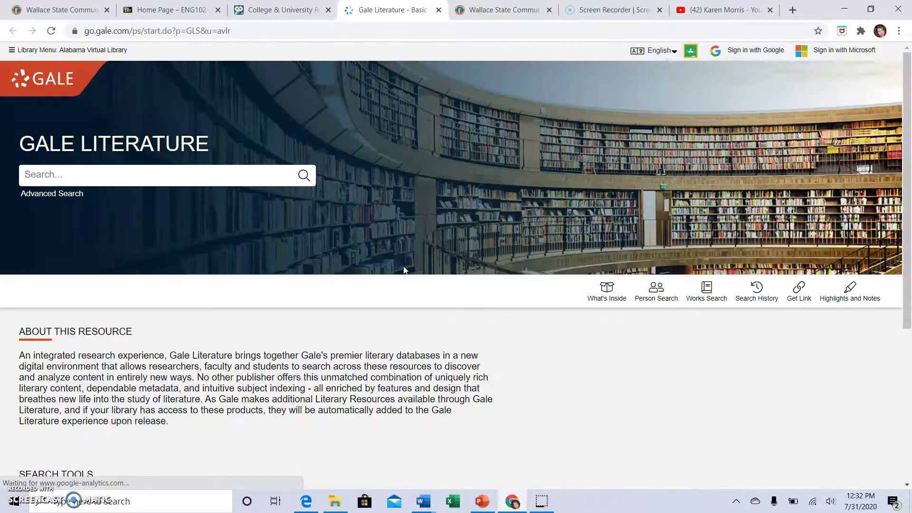
# Search Gale Literature for "ralph ellison king of the bingo game".
pyautogui.click(189, 183)
pyautogui.click(185, 174)
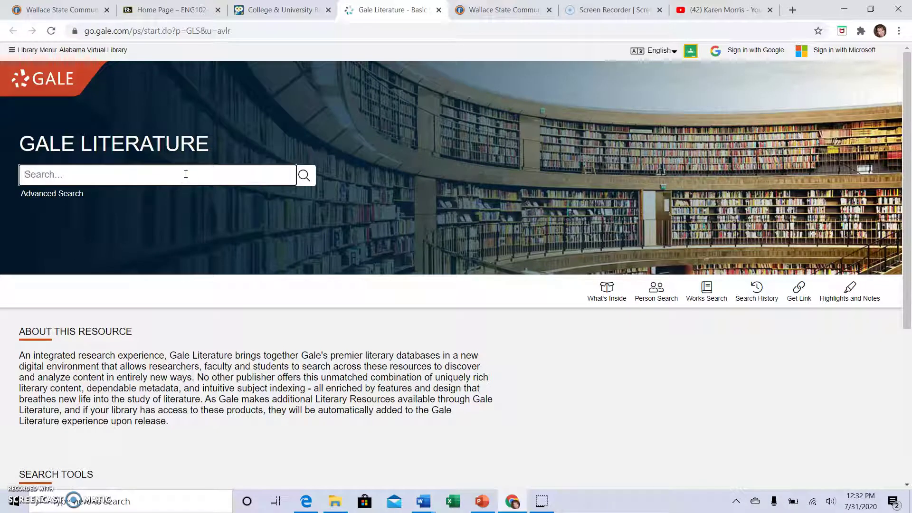
pyautogui.write('ralph')
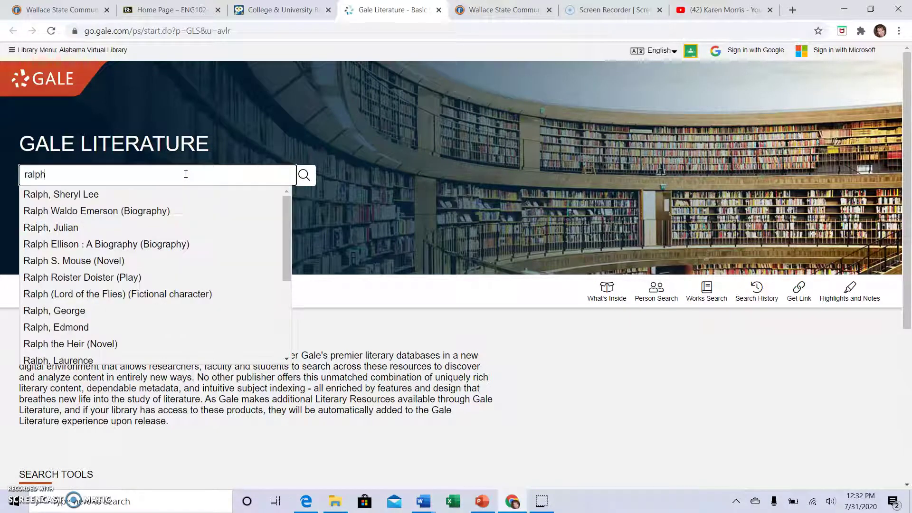
pyautogui.write(' ellison king of the b')
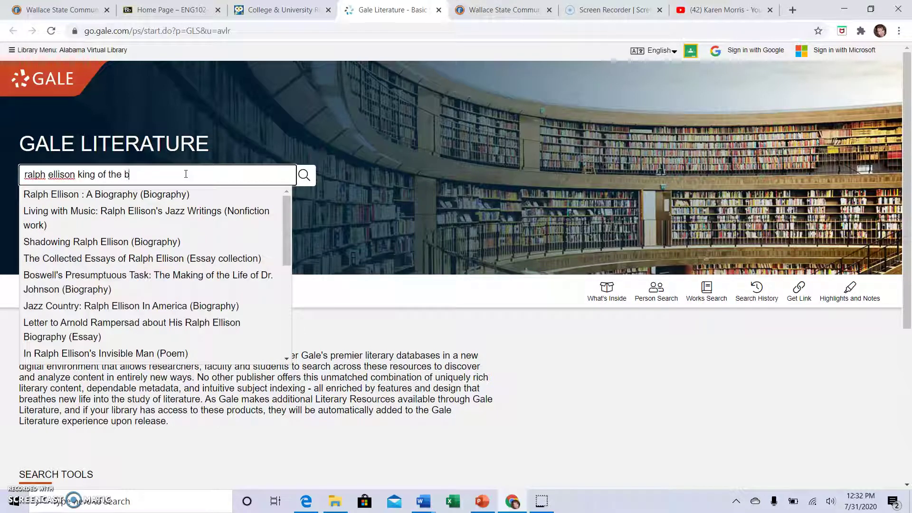
pyautogui.write('ingo game')
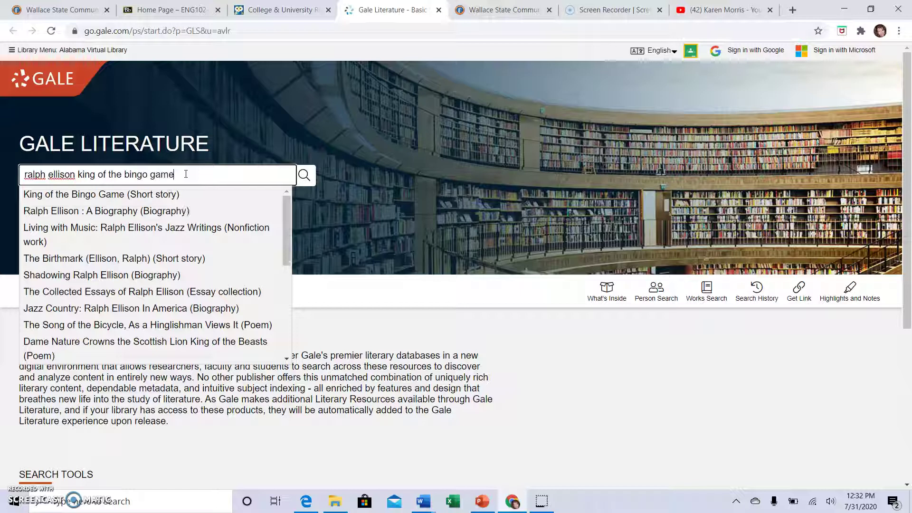
pyautogui.press('Return')
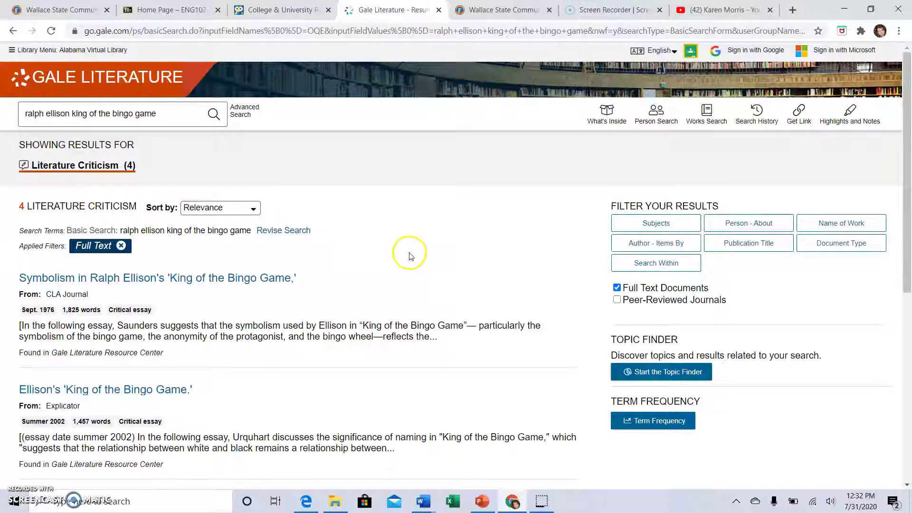
# Limit the literature criticism results to Peer-Reviewed Journals.
pyautogui.scroll(-1, 404, 249)
pyautogui.scroll(-1, 411, 257)
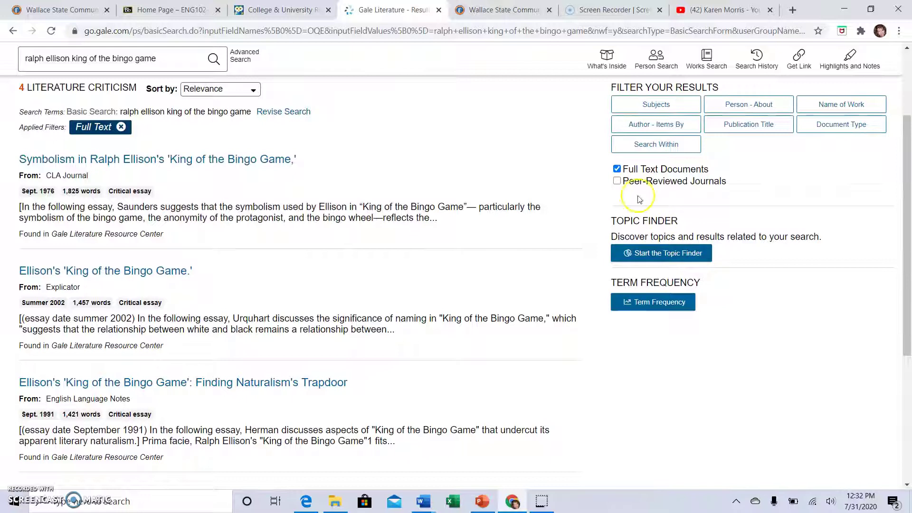
pyautogui.click(619, 182)
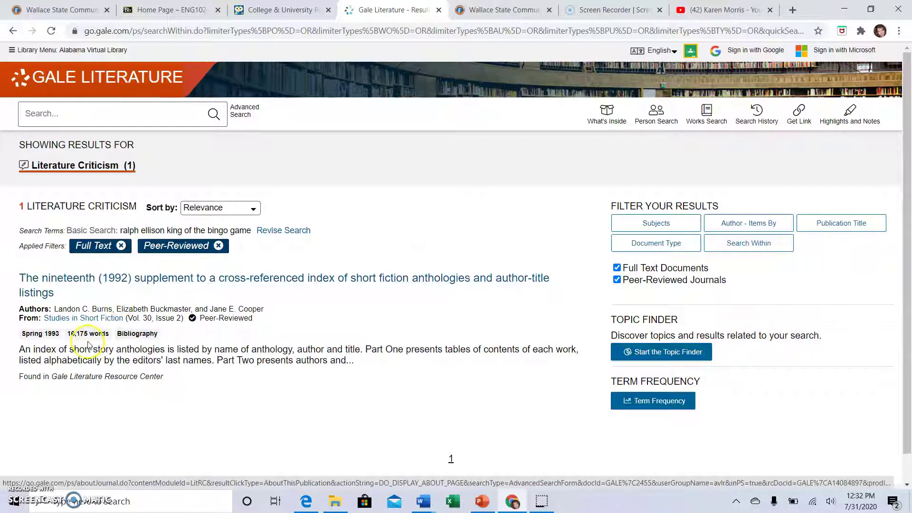
# Open the 1992 supplement to the short fiction anthologies index and skim its abstract and author-title listings.
pyautogui.click(169, 280)
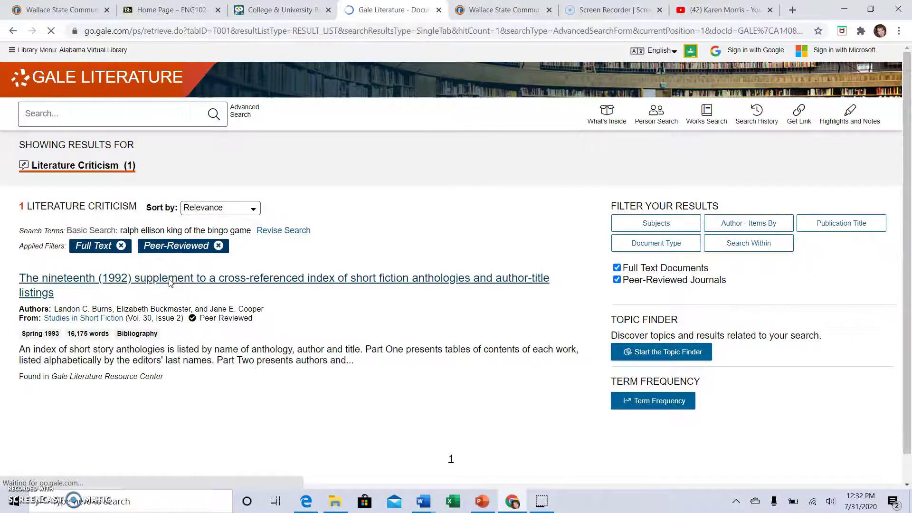
pyautogui.scroll(-3, 368, 309)
pyautogui.scroll(-6, 368, 309)
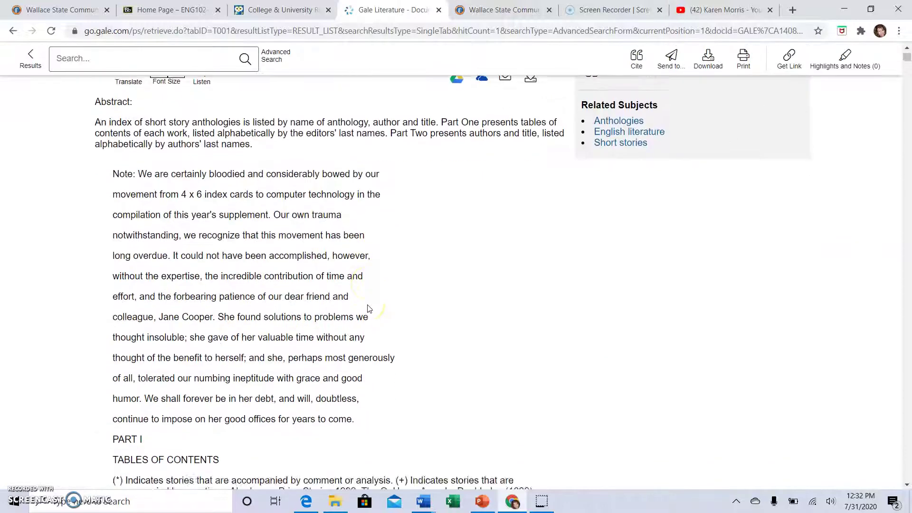
pyautogui.scroll(-14, 368, 307)
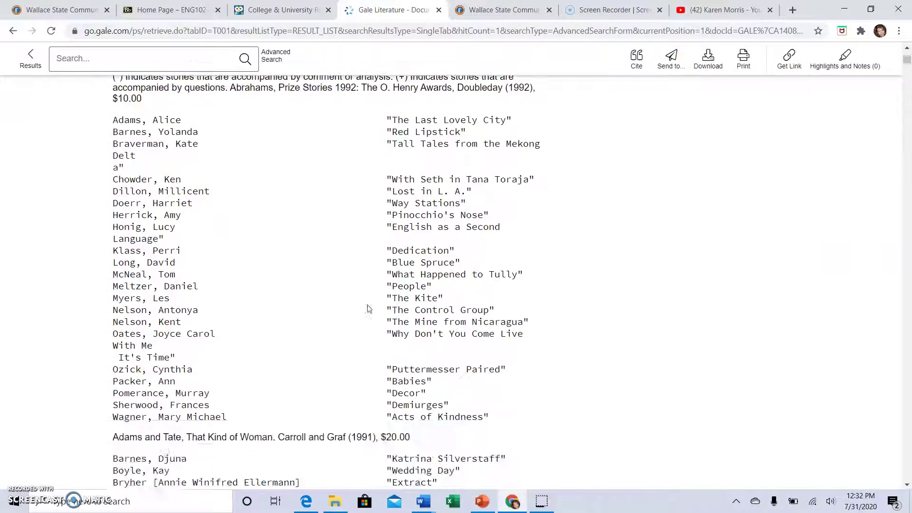
pyautogui.scroll(-15, 369, 308)
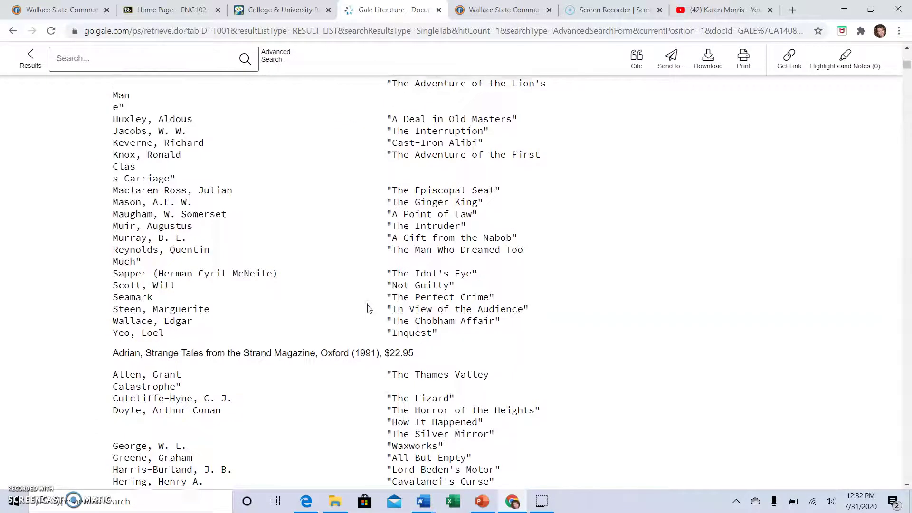
pyautogui.scroll(-7, 369, 307)
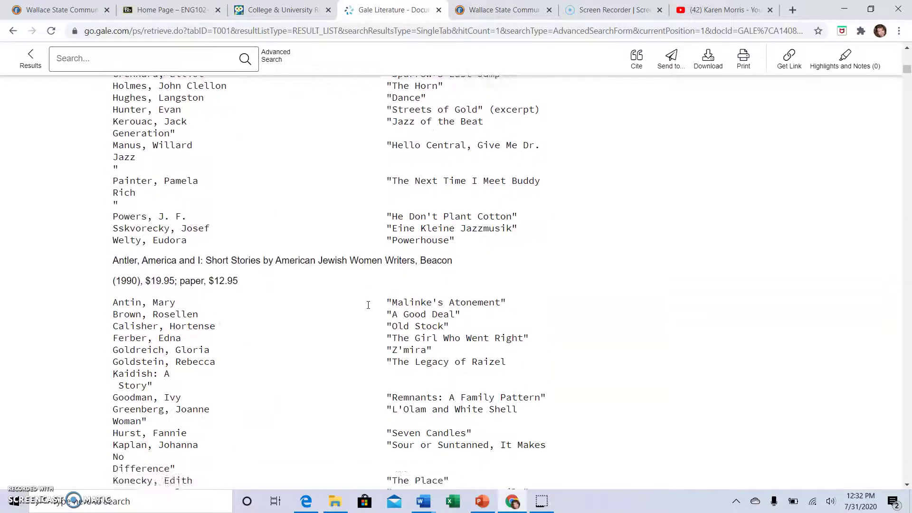
pyautogui.scroll(20, 509, 366)
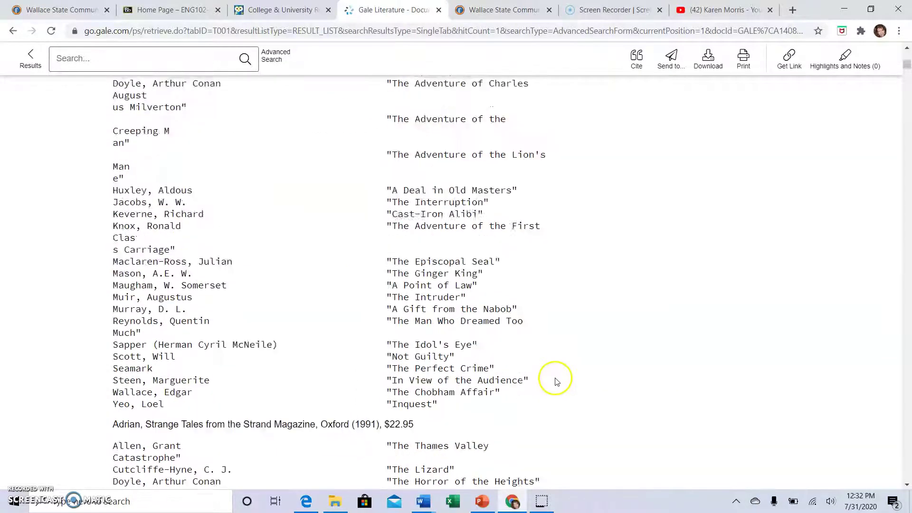
pyautogui.scroll(14, 544, 380)
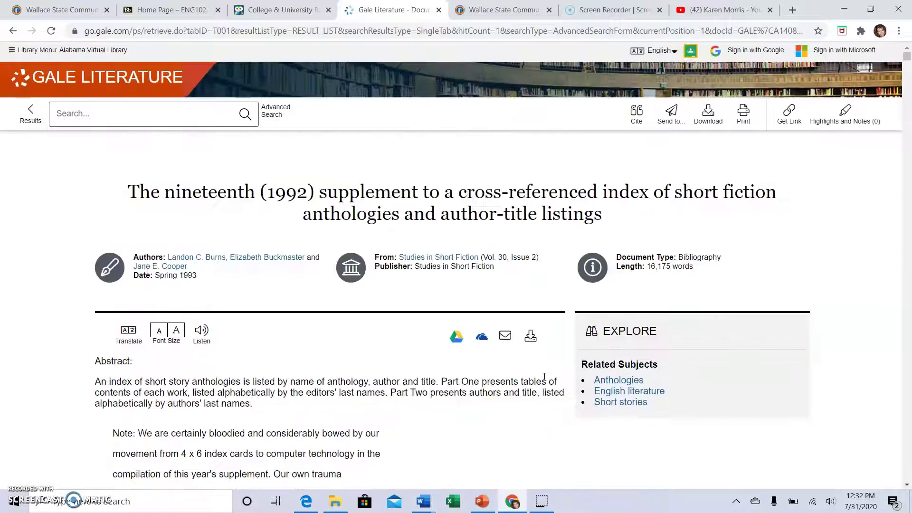
# Return to the search results and remove the Peer-Reviewed Journals filter.
pyautogui.click(13, 31)
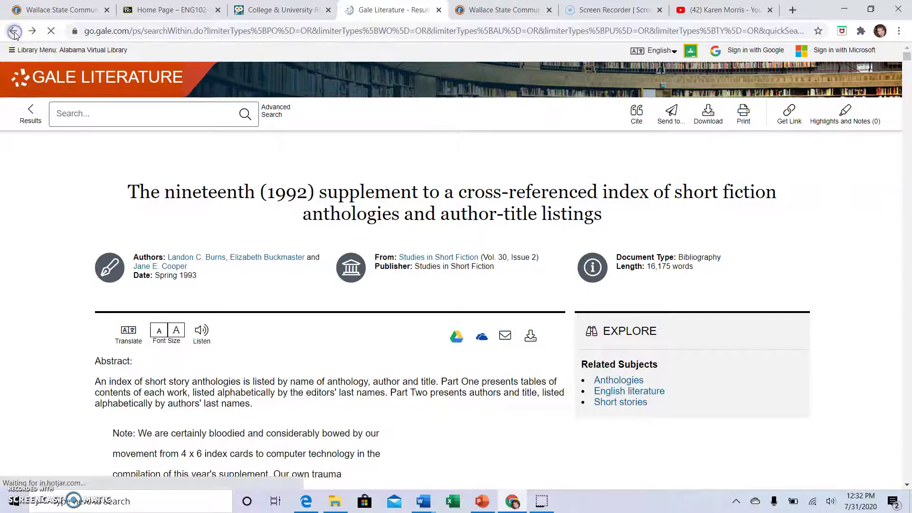
pyautogui.click(617, 280)
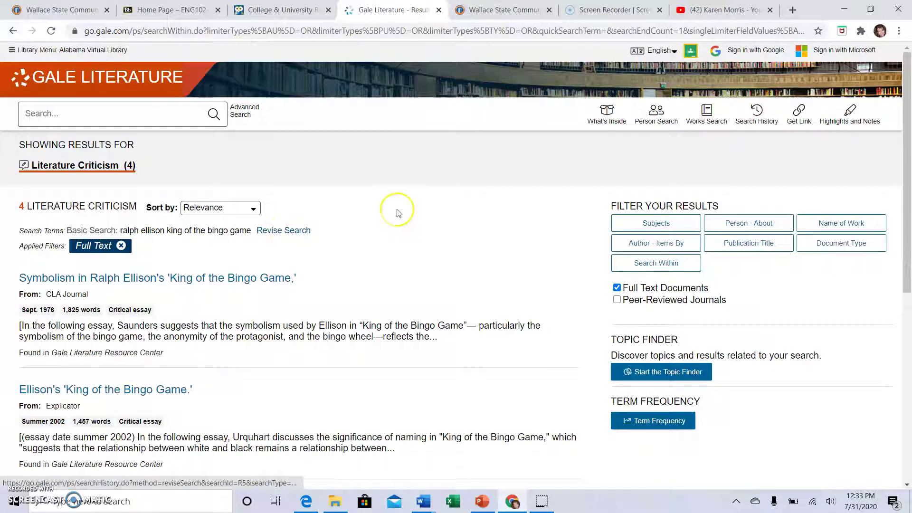
# Look through the full-text results and open the Summer 2002 Explicator essay "Ellison's 'King of the Bingo Game.'".
pyautogui.scroll(-3, 220, 261)
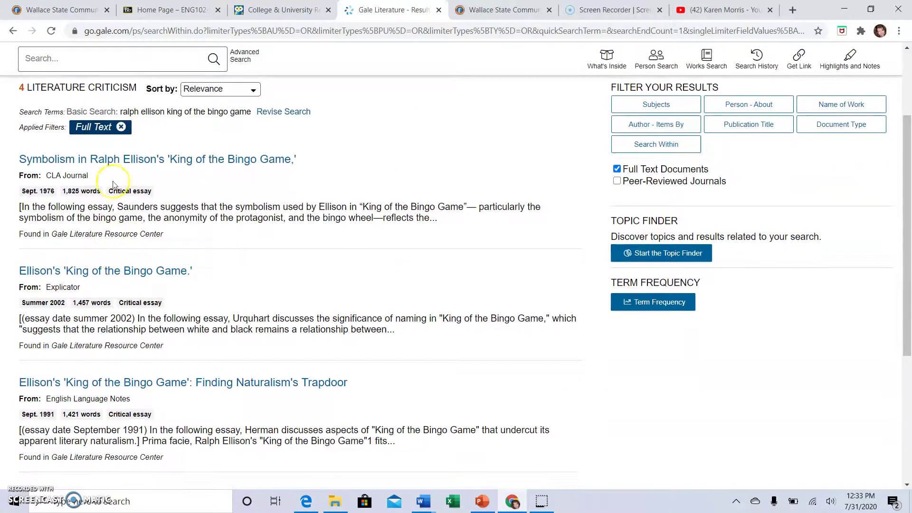
pyautogui.scroll(-3, 176, 304)
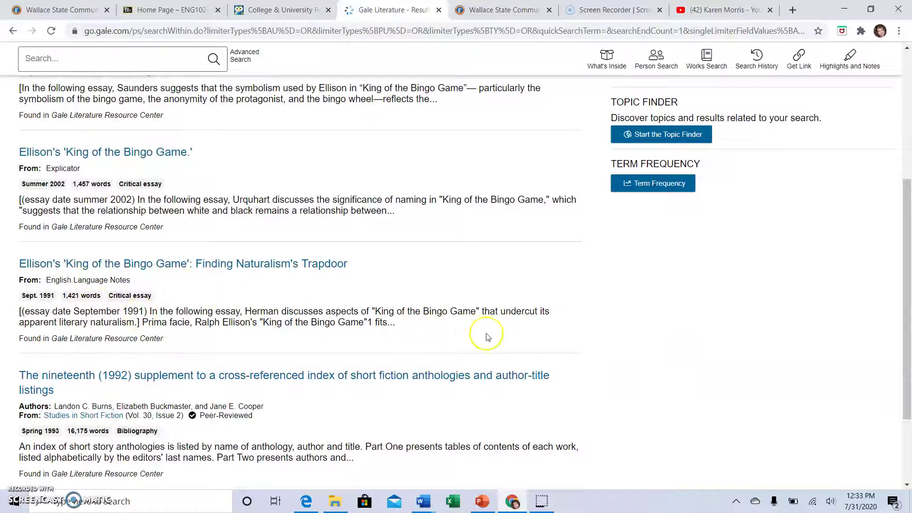
pyautogui.scroll(-3, 486, 337)
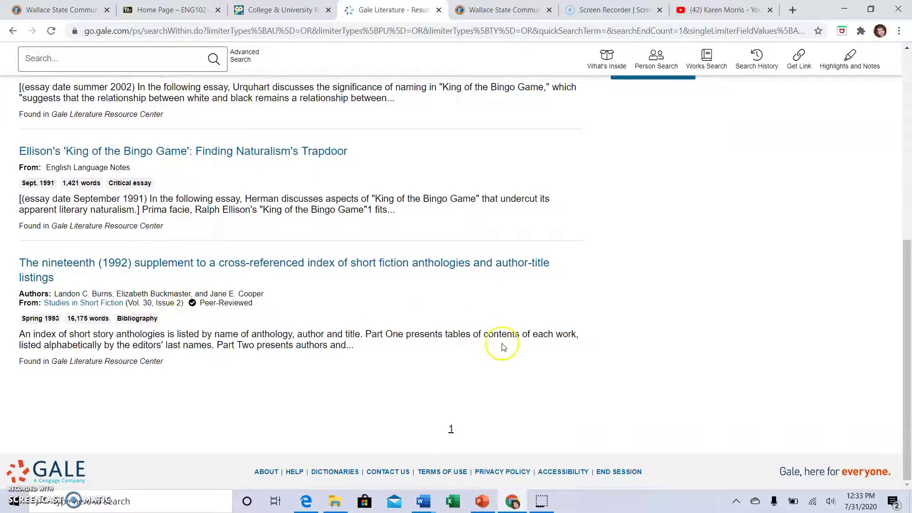
pyautogui.scroll(4, 509, 346)
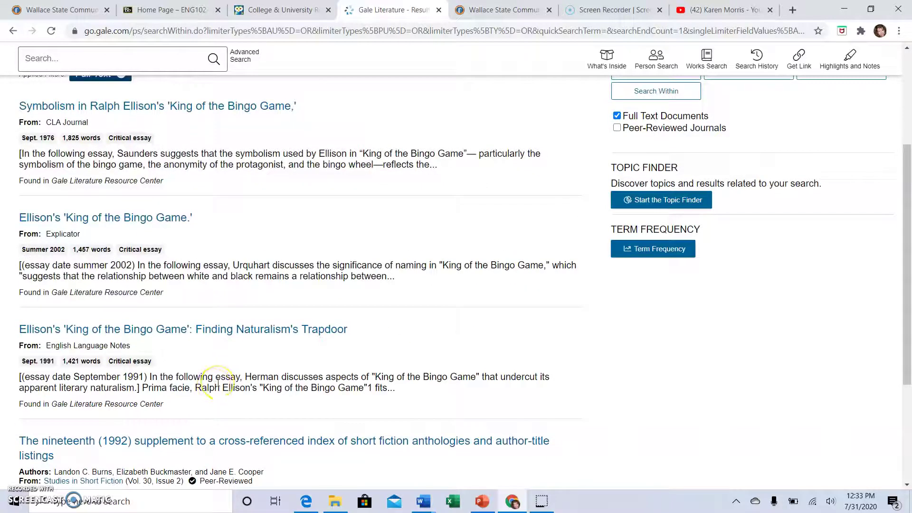
pyautogui.scroll(1, 313, 309)
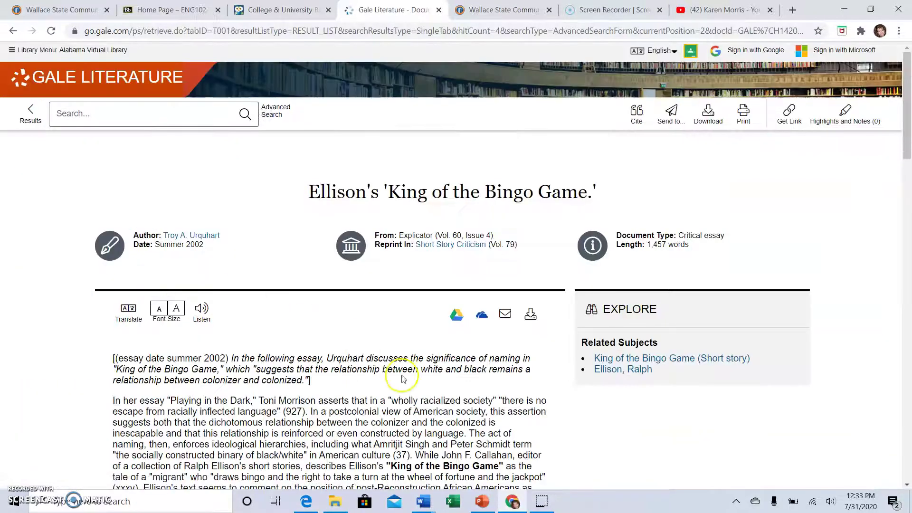
# Read through the Summer 2002 Explicator essay down to its Works Cited, returning to the beginning of the article.
pyautogui.scroll(-3, 390, 376)
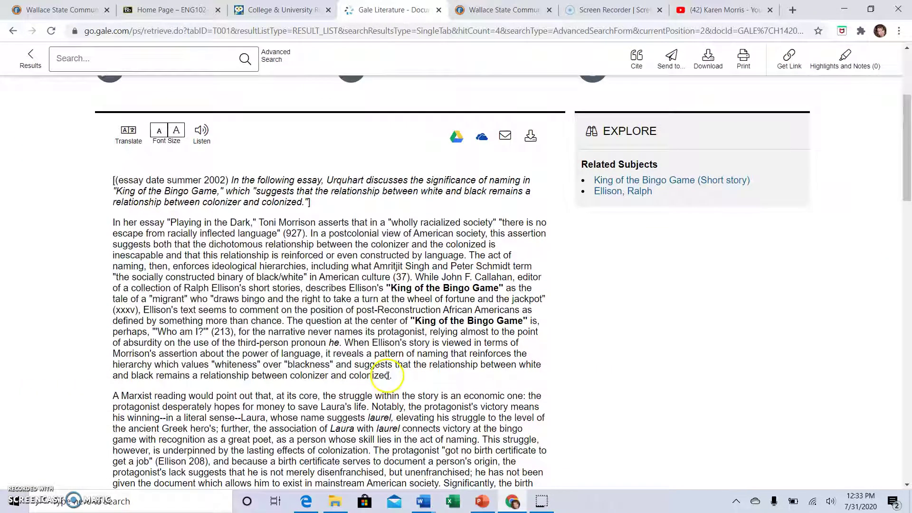
pyautogui.scroll(-2, 390, 375)
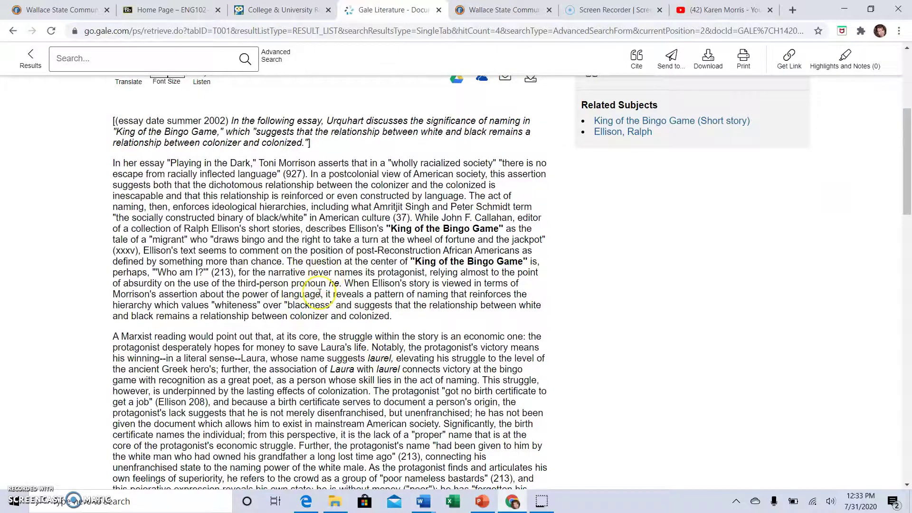
pyautogui.scroll(-5, 327, 277)
pyautogui.scroll(-3, 316, 297)
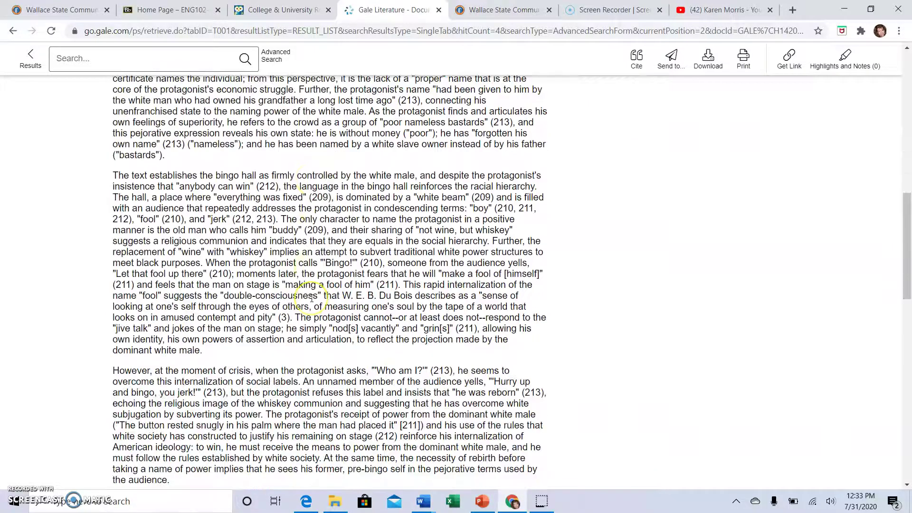
pyautogui.scroll(-4, 312, 298)
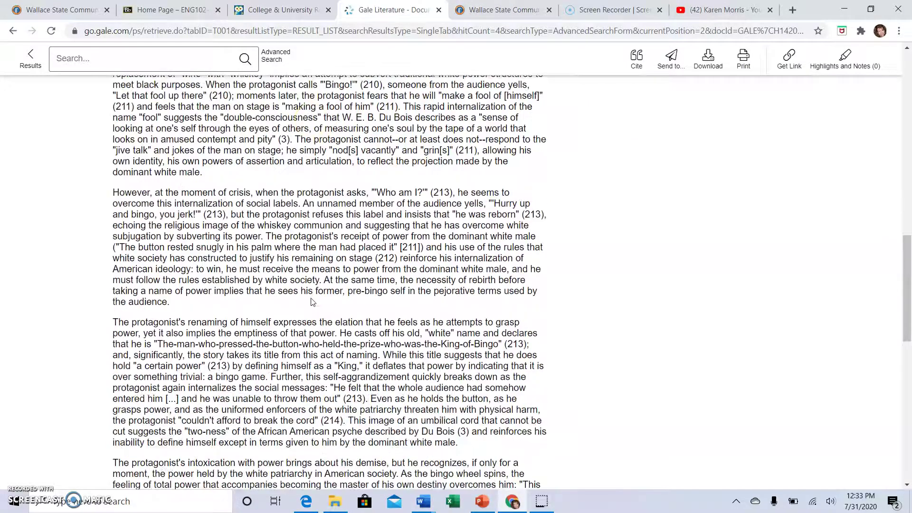
pyautogui.scroll(-3, 313, 303)
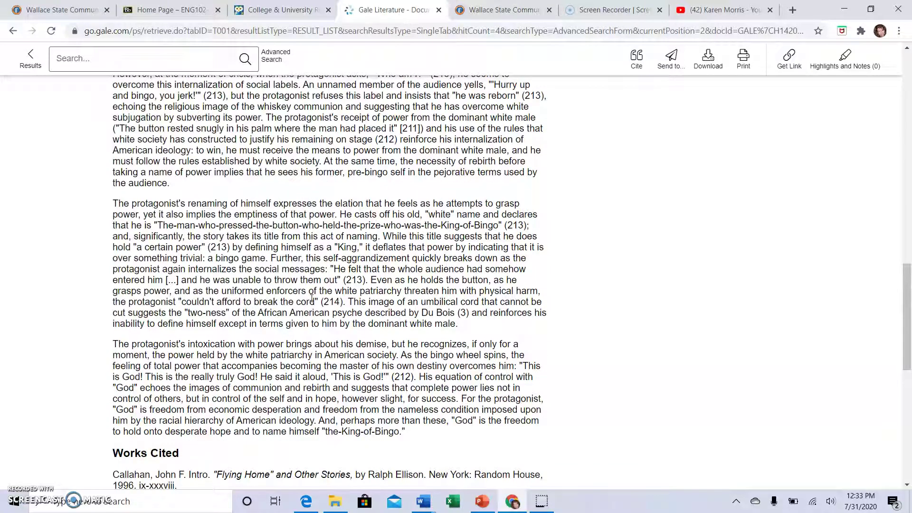
pyautogui.scroll(-1, 311, 298)
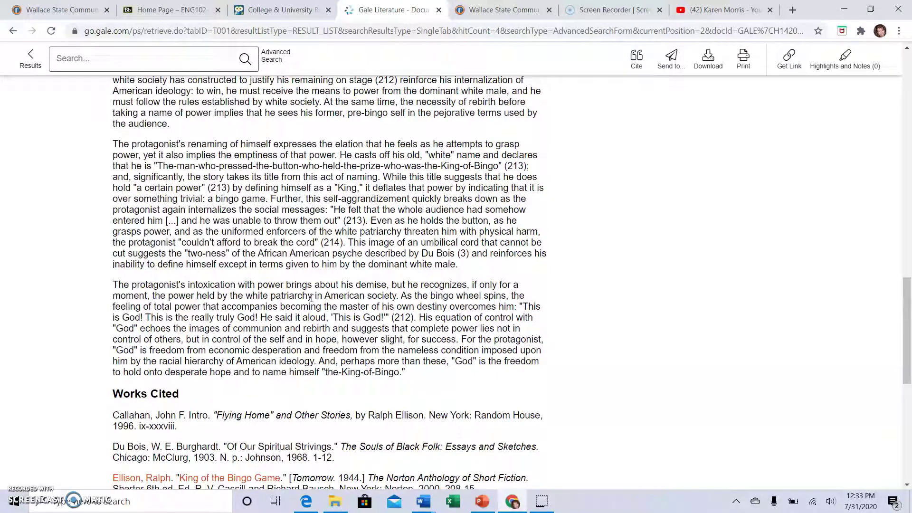
pyautogui.scroll(9, 311, 298)
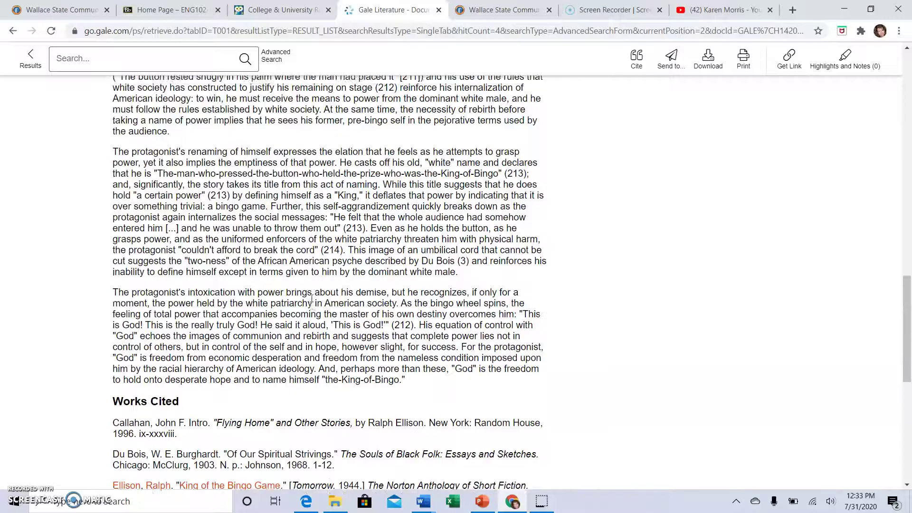
pyautogui.scroll(4, 310, 301)
pyautogui.scroll(3, 306, 307)
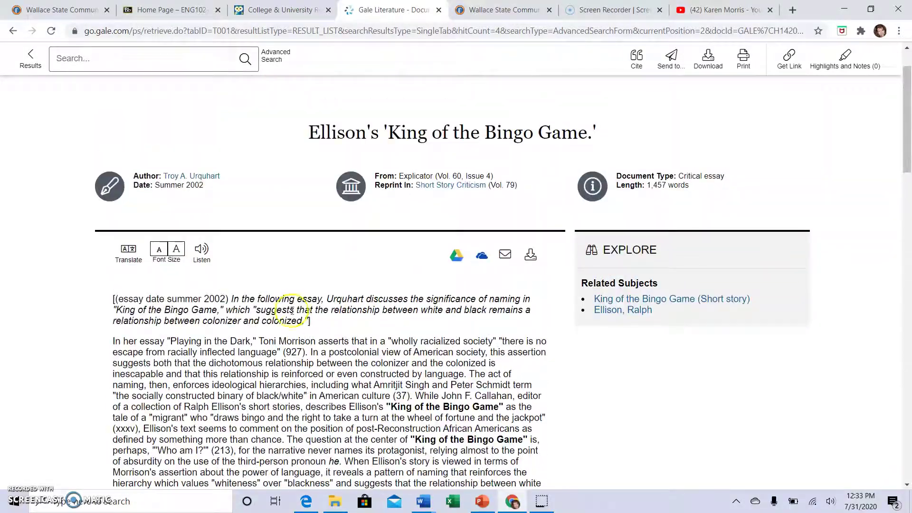
pyautogui.scroll(2, 301, 317)
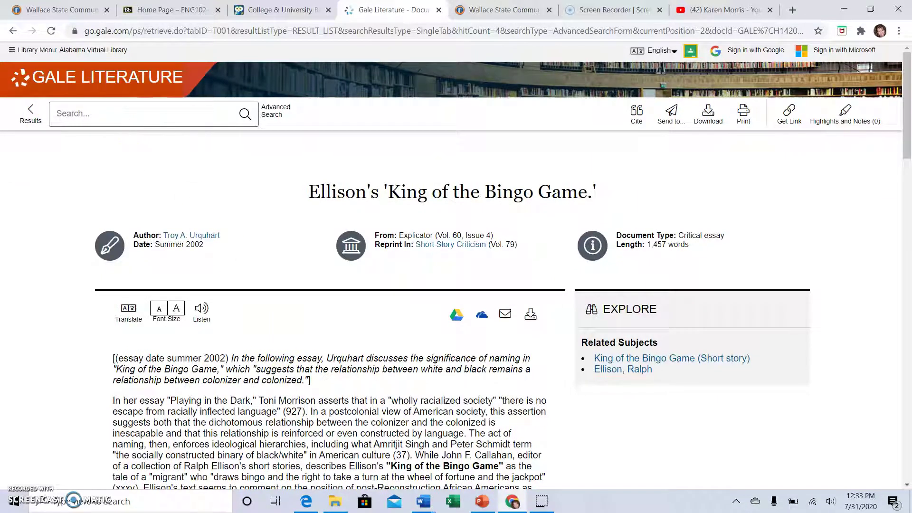
# Go back to the results, open the 1976 CLA Journal essay "Symbolism in Ralph Ellison's 'King of the Bingo Game,'" and skim it.
pyautogui.click(12, 31)
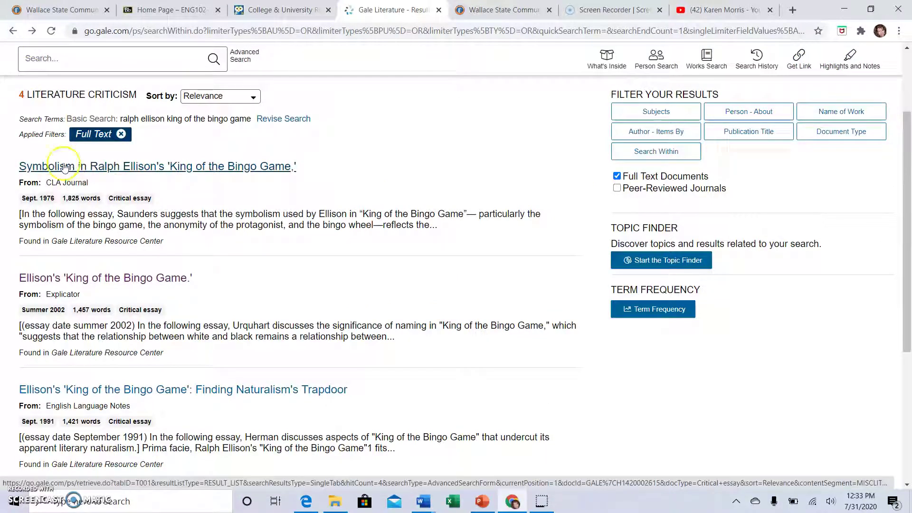
pyautogui.click(62, 166)
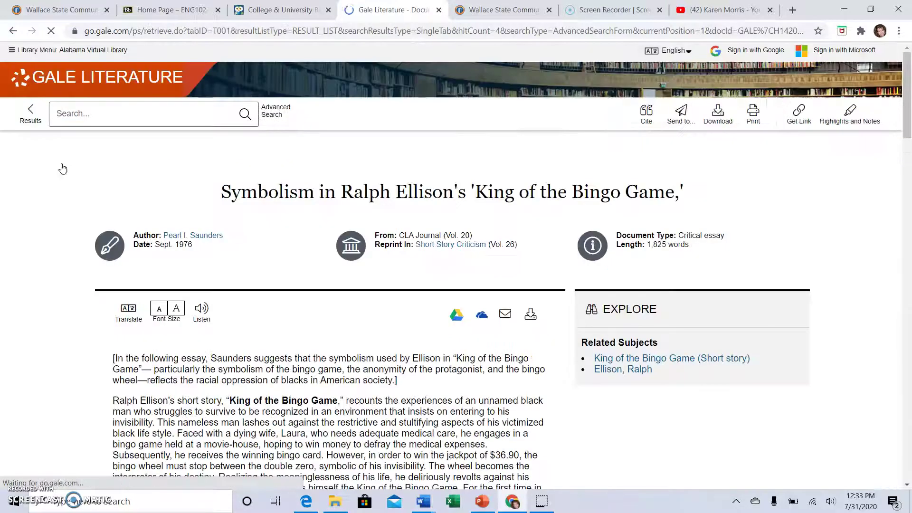
pyautogui.scroll(-5, 379, 346)
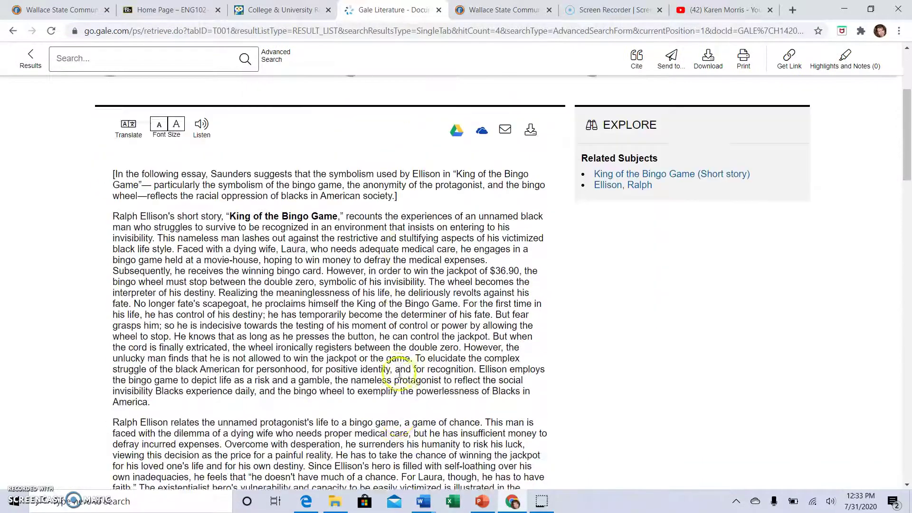
pyautogui.scroll(-8, 396, 370)
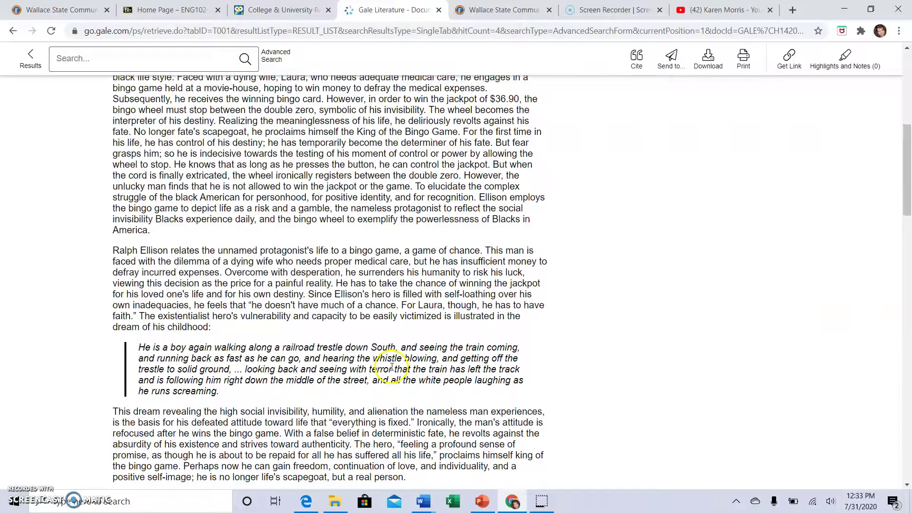
pyautogui.scroll(-4, 389, 363)
pyautogui.scroll(-8, 389, 363)
pyautogui.scroll(2, 388, 363)
pyautogui.scroll(20, 388, 364)
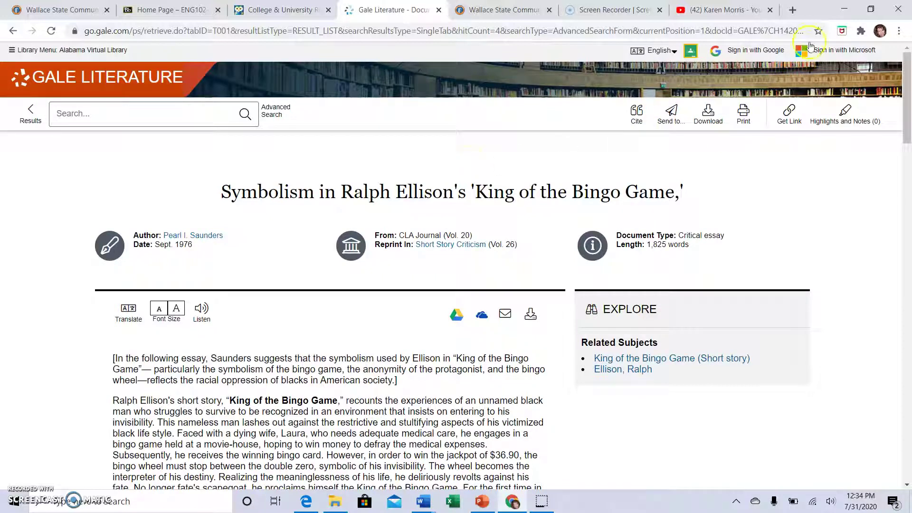
# Search the open web in a new browser tab for "ralph ellison king of the bingo game".
pyautogui.click(793, 10)
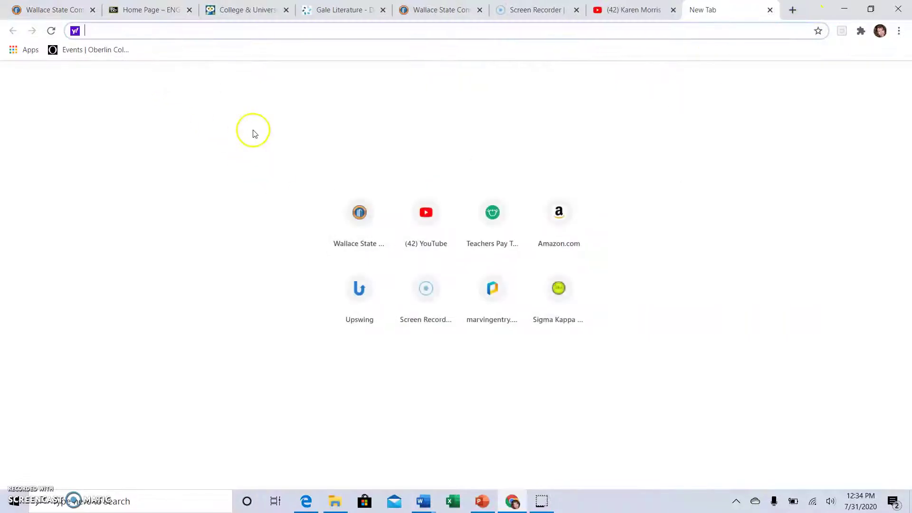
pyautogui.write('ral')
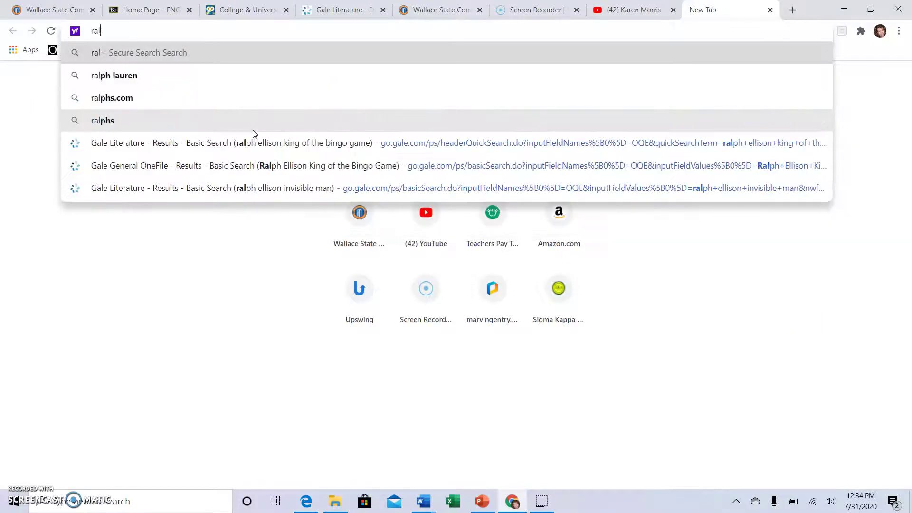
pyautogui.write('ph ellis')
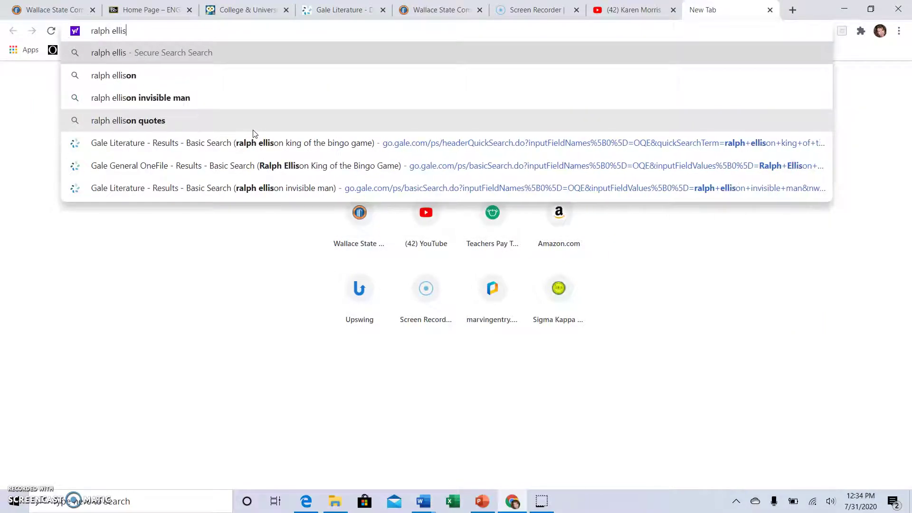
pyautogui.write('on ki')
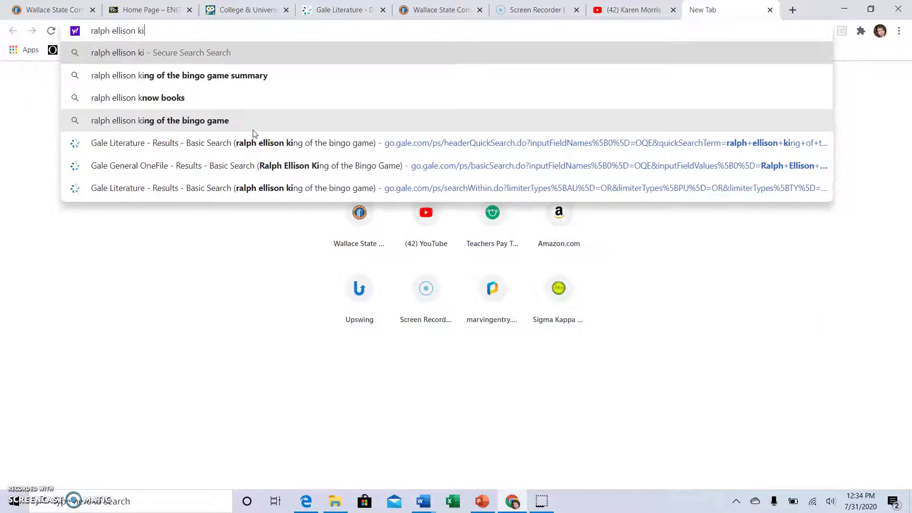
pyautogui.write('ng of the bing')
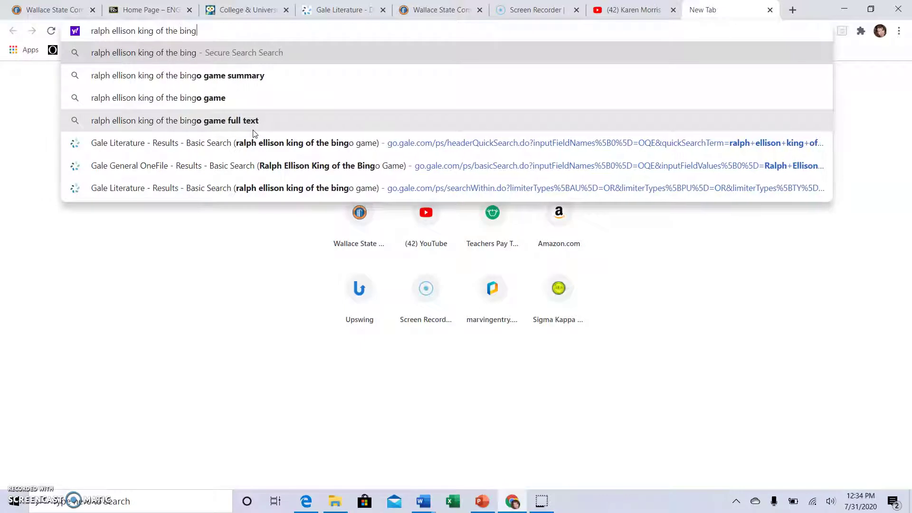
pyautogui.write('o game')
pyautogui.press('Return')
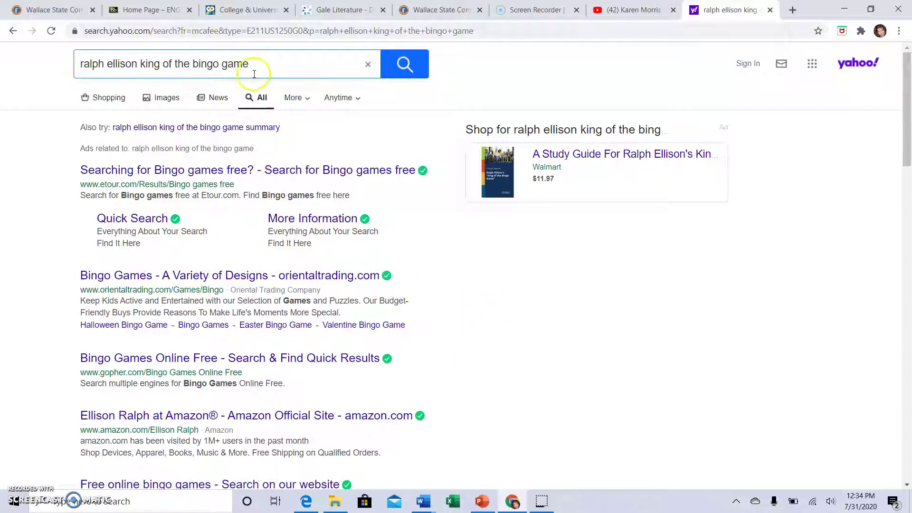
# Look through the web search results to compare their sources on the story with the database articles.
pyautogui.scroll(-4, 227, 212)
pyautogui.scroll(-10, 227, 212)
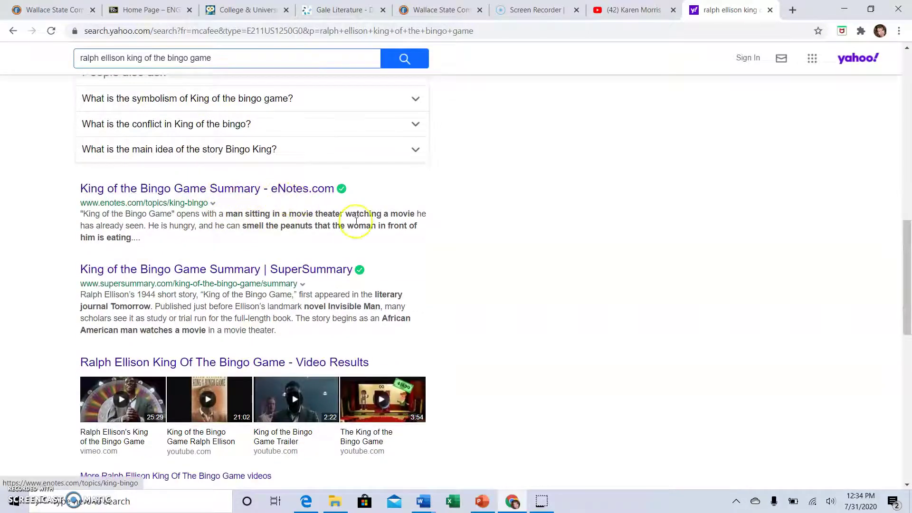
pyautogui.scroll(-3, 551, 255)
pyautogui.scroll(-4, 553, 255)
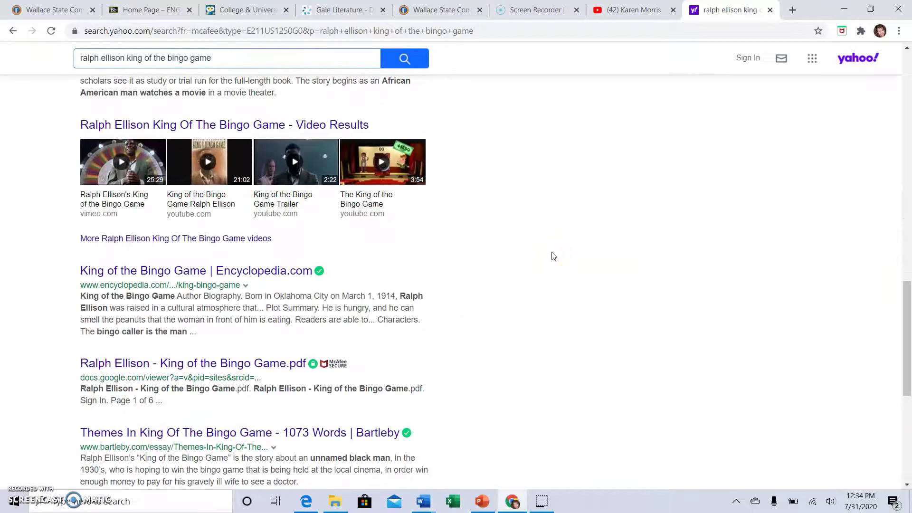
pyautogui.scroll(-1, 554, 256)
pyautogui.scroll(-1, 554, 256)
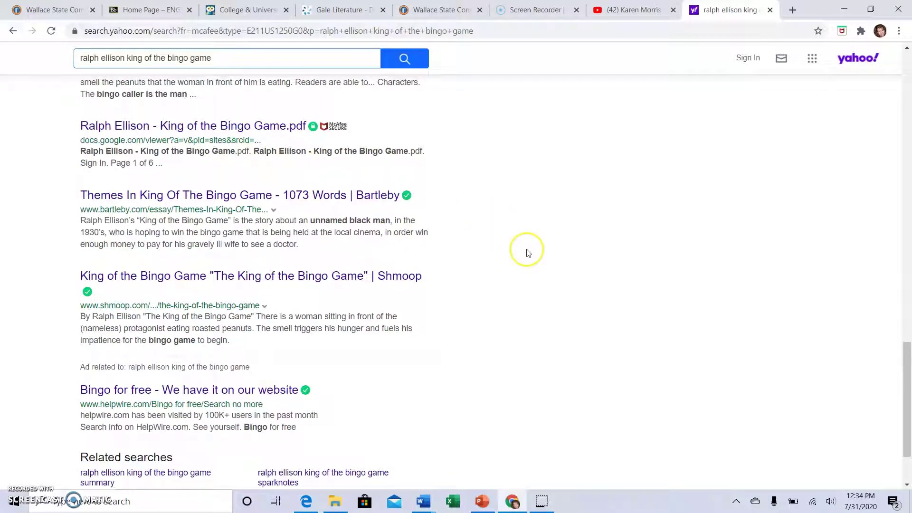
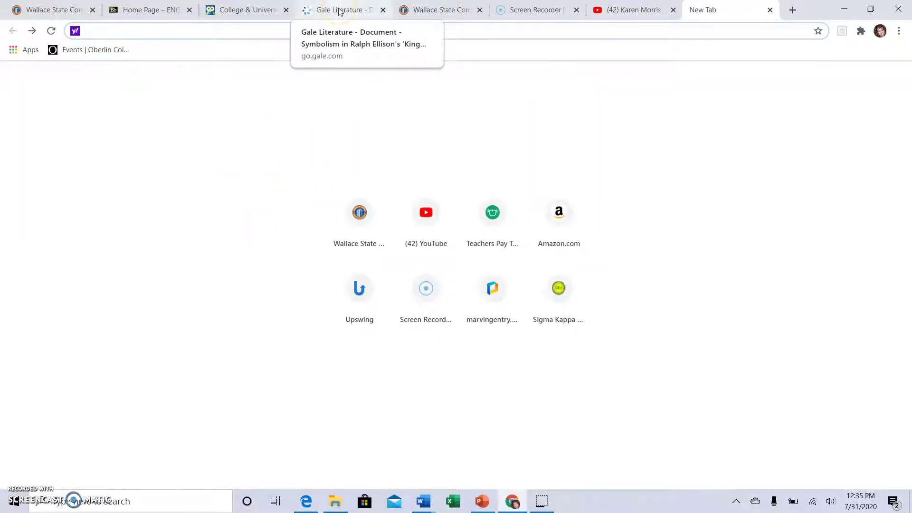
# Open the Library page of the Wallace State website and review its AVL search resources, library hours and contact details.
pyautogui.click(63, 10)
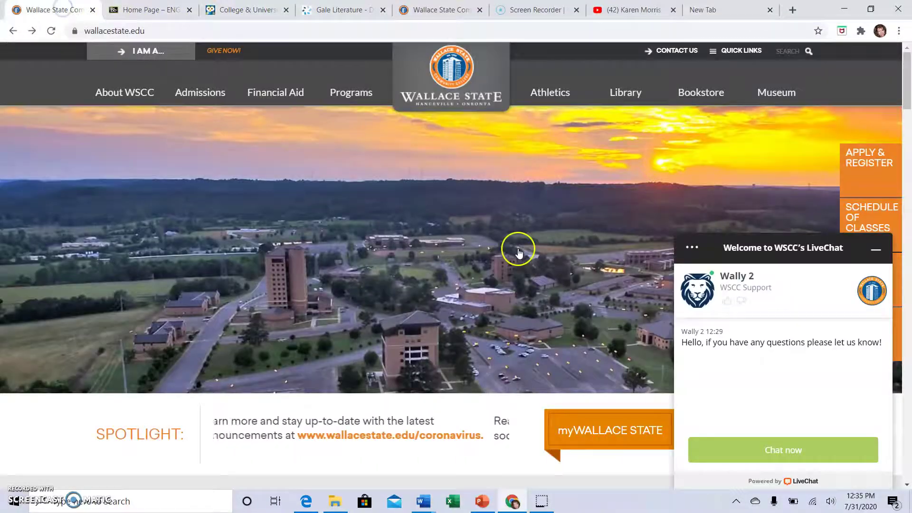
pyautogui.click(620, 95)
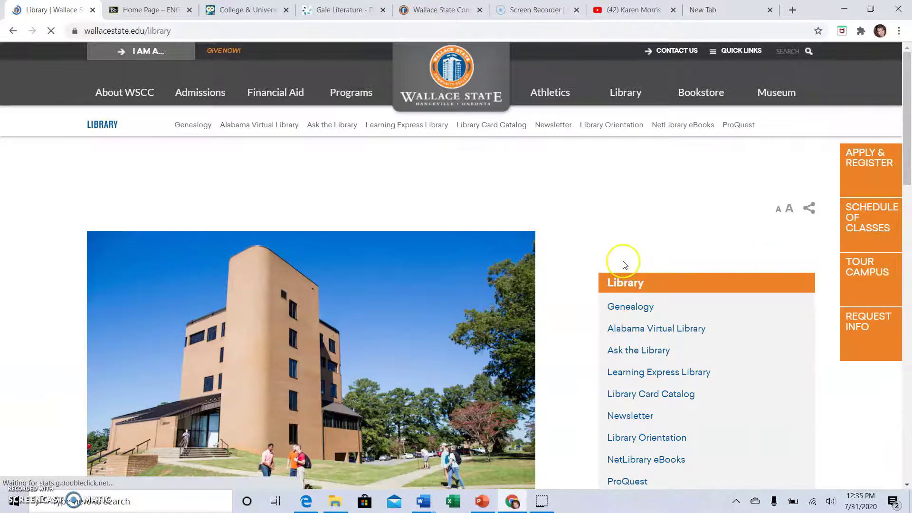
pyautogui.scroll(-6, 622, 264)
pyautogui.scroll(-7, 350, 319)
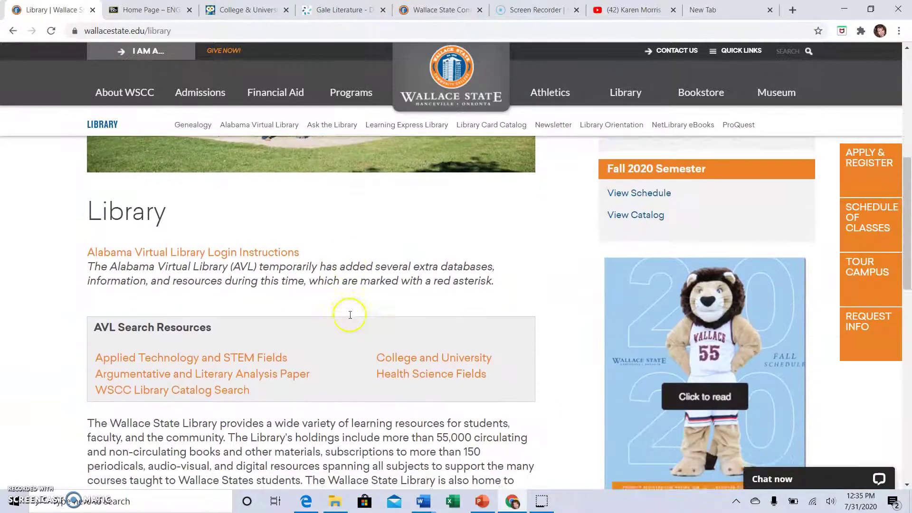
pyautogui.scroll(-3, 342, 307)
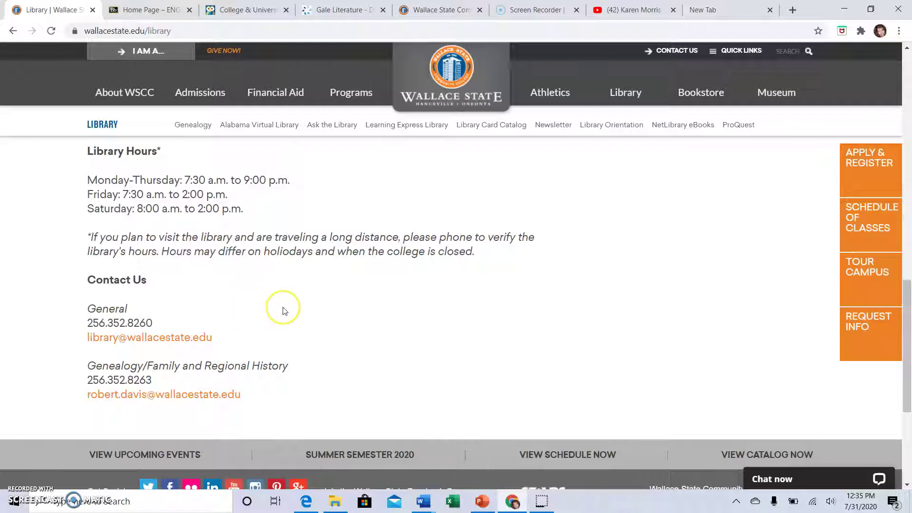
pyautogui.scroll(-1, 284, 309)
pyautogui.scroll(2, 280, 308)
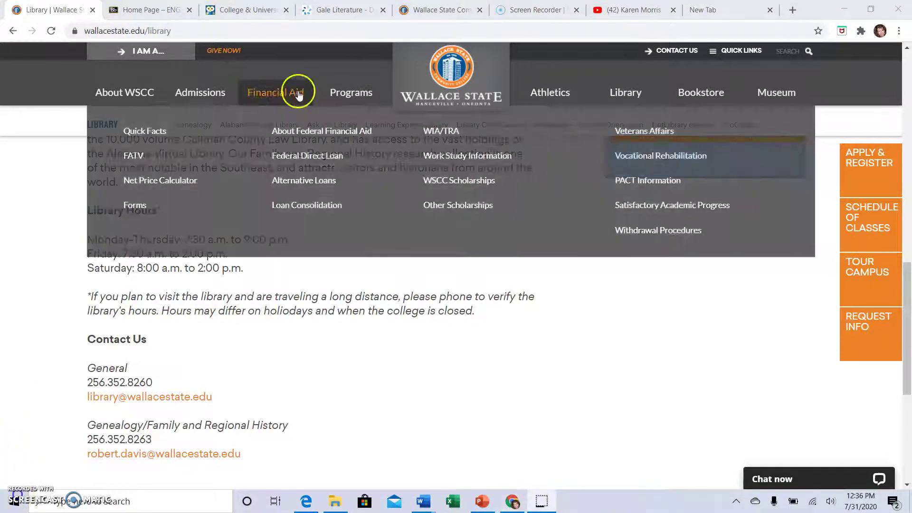
pyautogui.scroll(5, 469, 228)
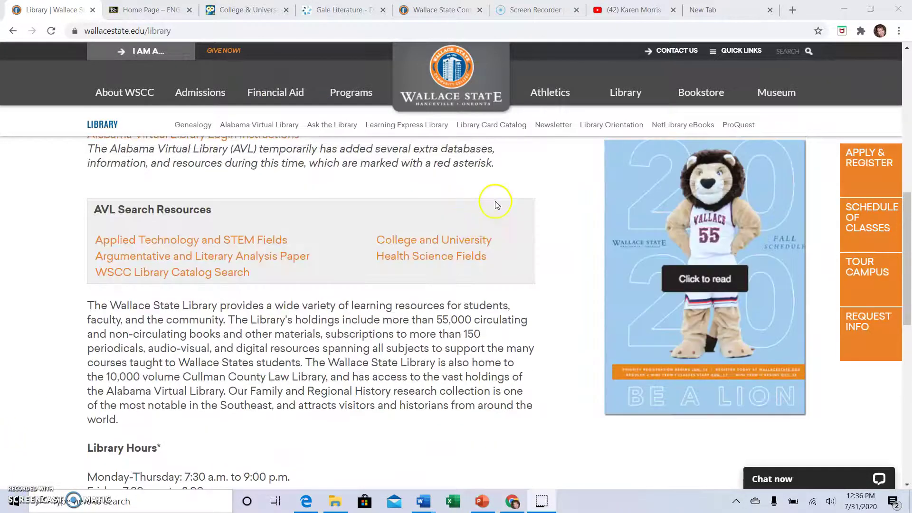
# From the library page, open the Alabama Virtual Library's College & University resources, filtered to Literature & Language, ready for a search.
pyautogui.click(622, 92)
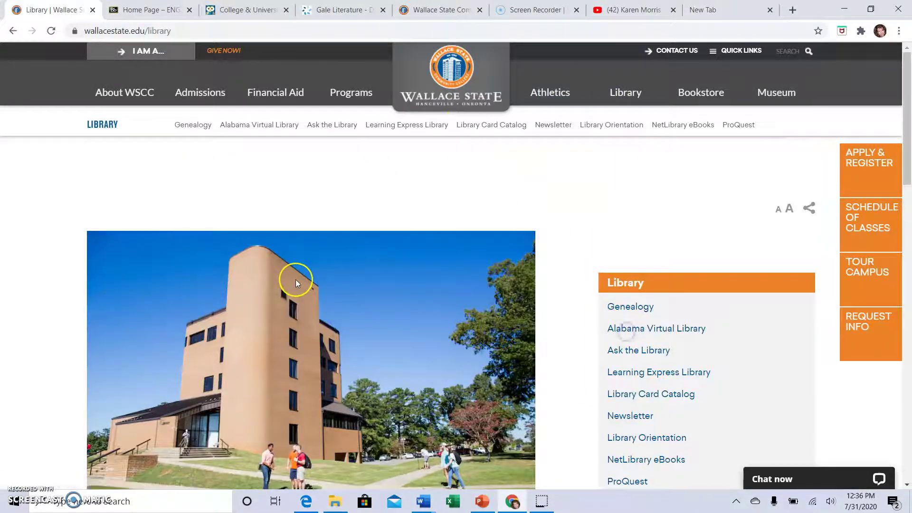
pyautogui.click(623, 333)
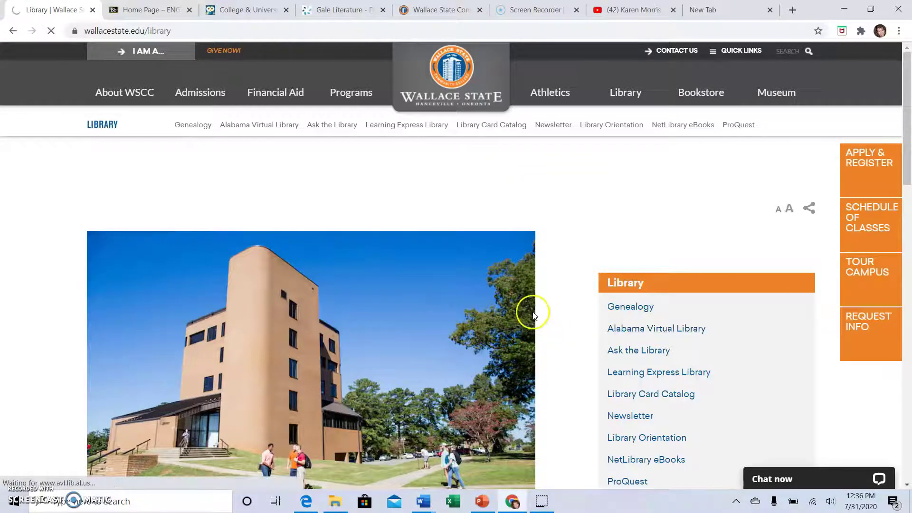
pyautogui.click(463, 204)
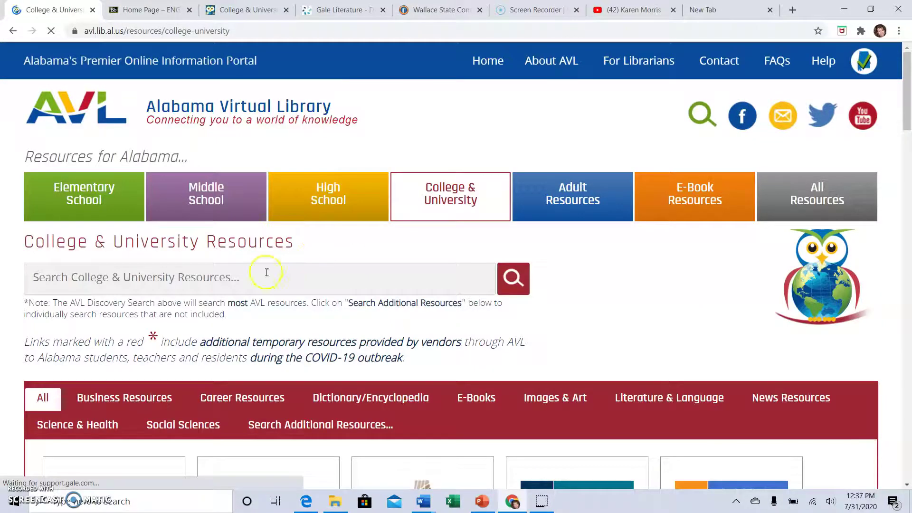
pyautogui.click(713, 397)
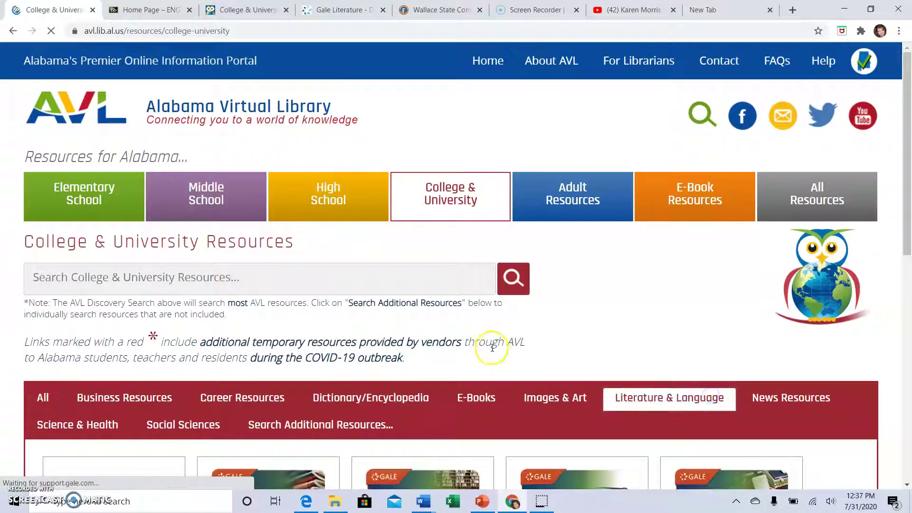
pyautogui.click(200, 284)
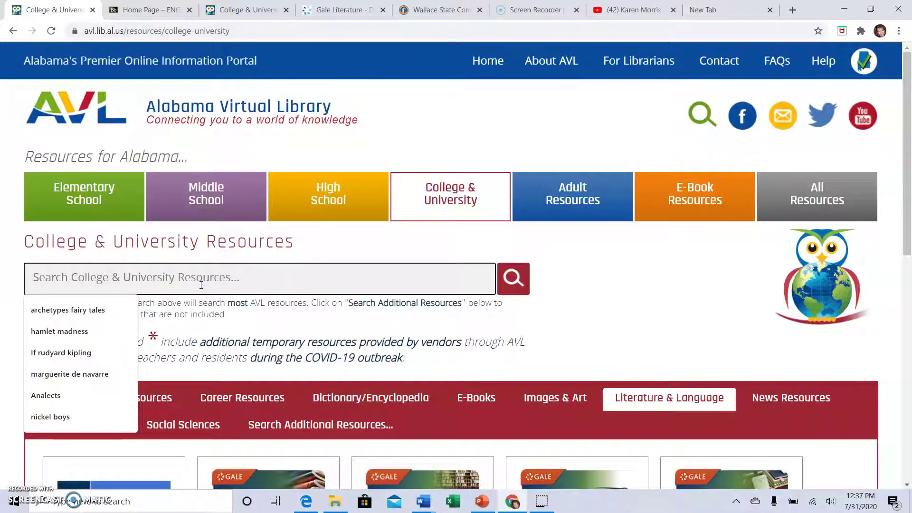
# Search the College & University resources for "ralph ellison".
pyautogui.write('ralph')
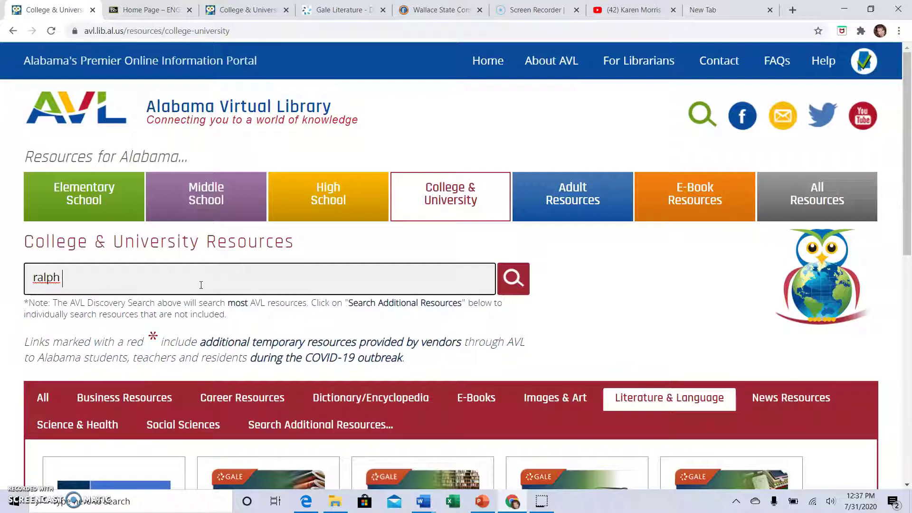
pyautogui.write(' ellison')
pyautogui.press('Return')
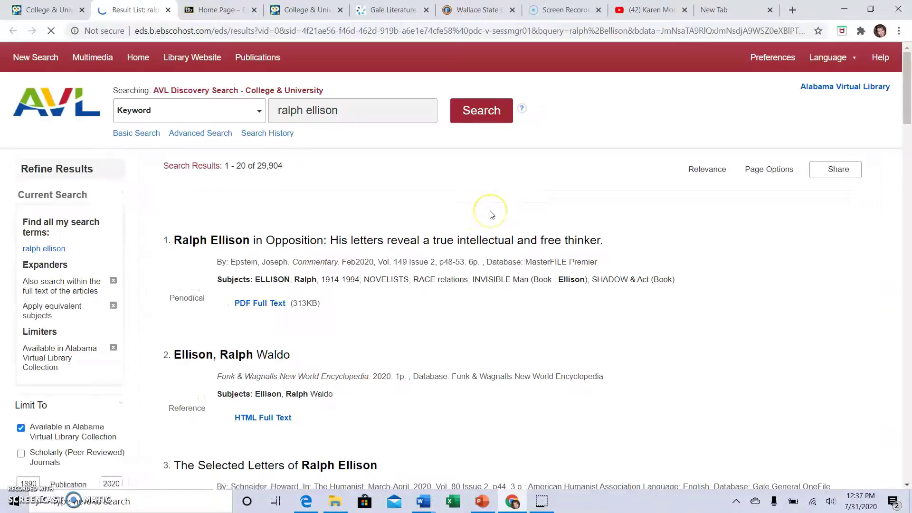
# From the search results, open the record for "Chaos, Complexity and Possibility: The Historical Frequencies of Ralph Waldo Ellison" and review its source, subjects and abstract.
pyautogui.scroll(-1, 488, 210)
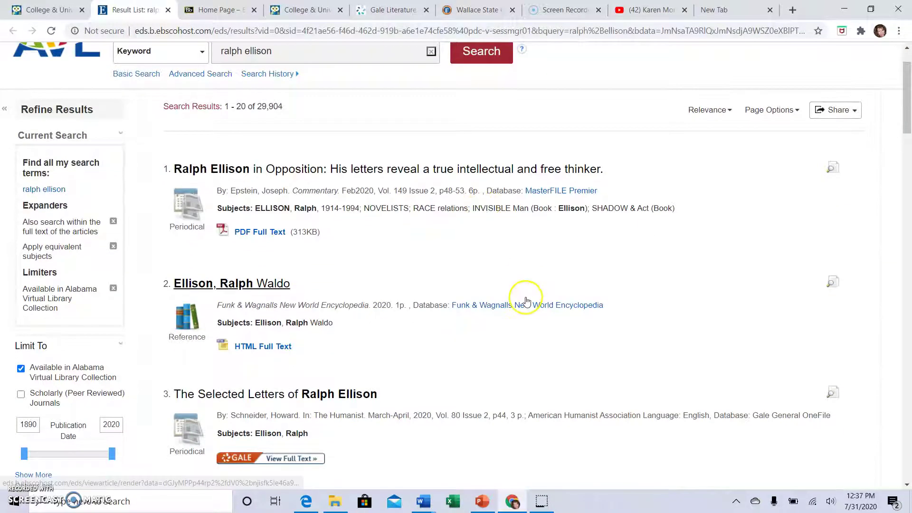
pyautogui.scroll(-3, 526, 301)
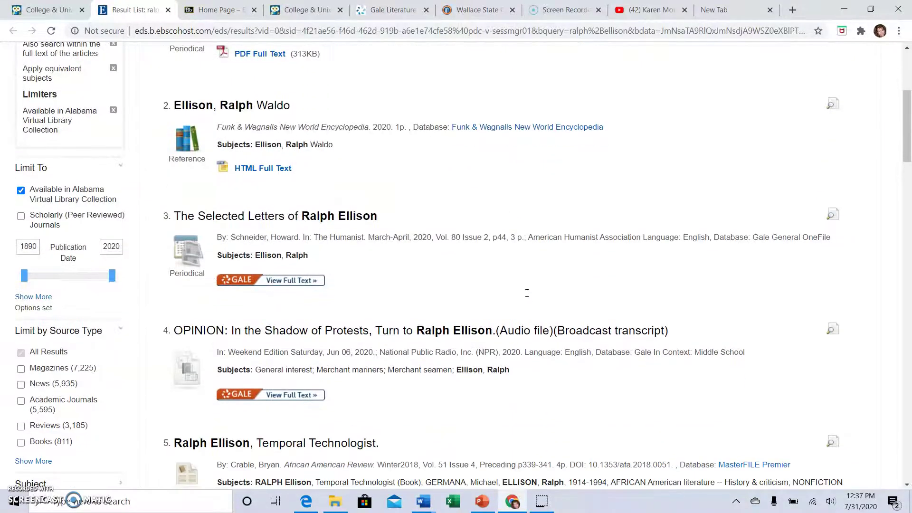
pyautogui.scroll(-7, 526, 297)
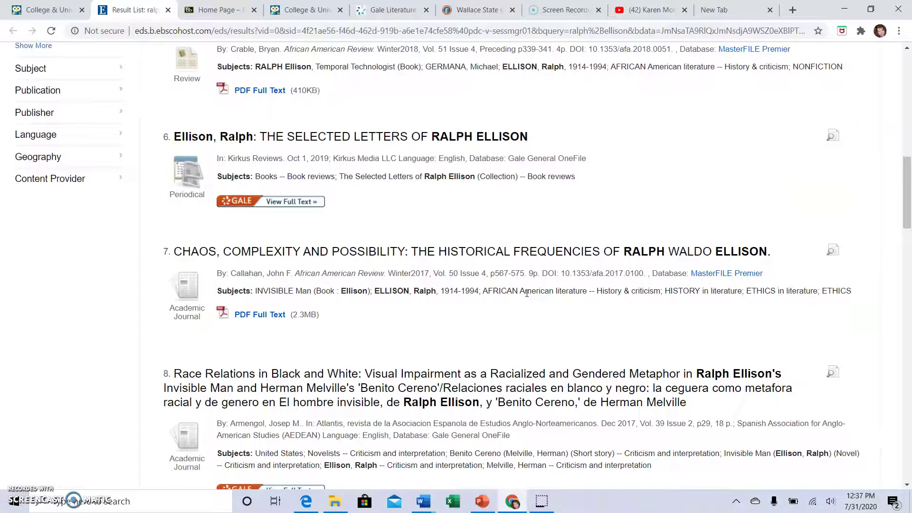
pyautogui.click(524, 256)
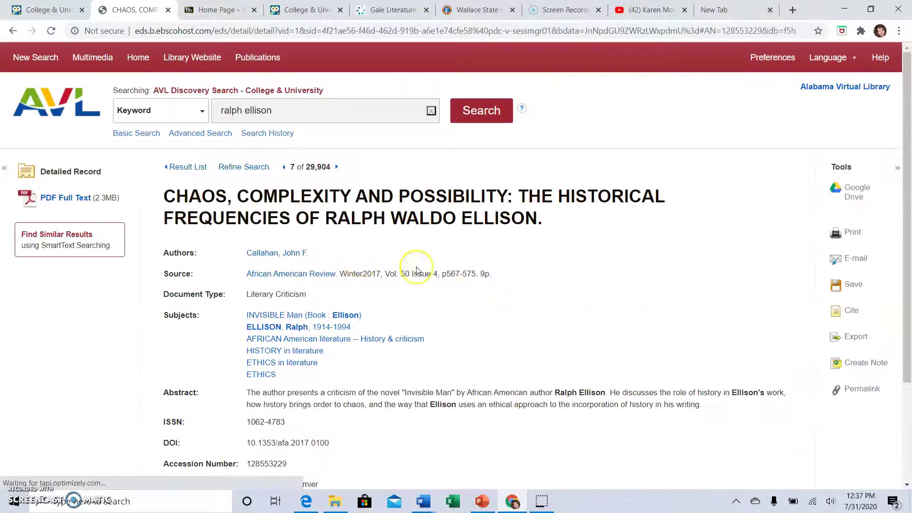
pyautogui.scroll(-3, 384, 264)
pyautogui.scroll(3, 472, 264)
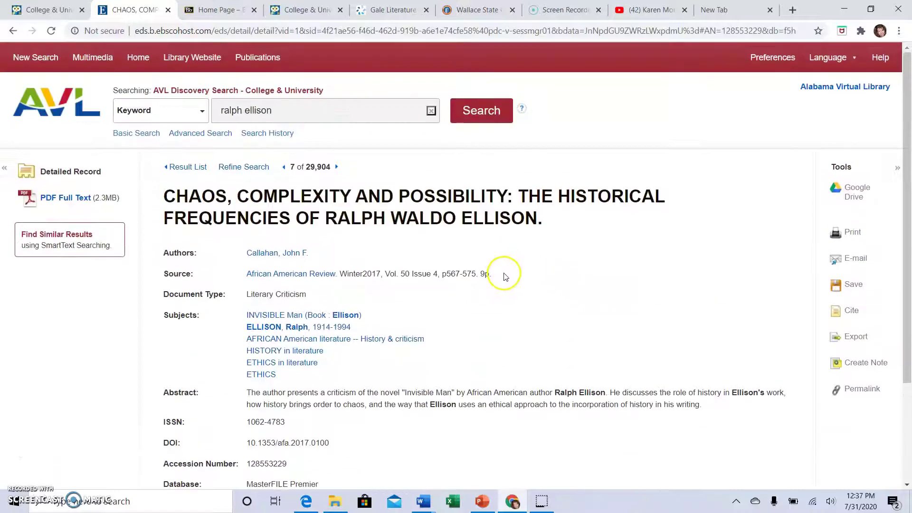
pyautogui.scroll(-1, 504, 275)
pyautogui.scroll(-1, 478, 299)
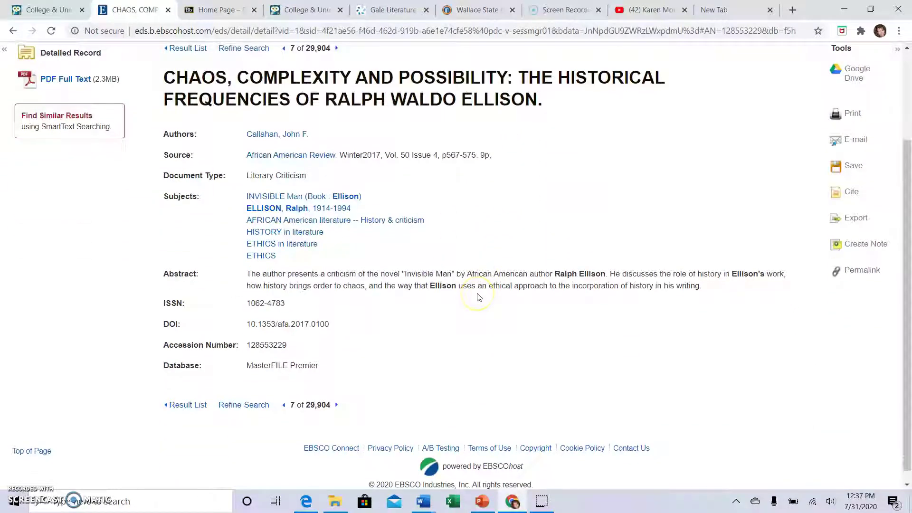
pyautogui.scroll(-1, 479, 297)
pyautogui.scroll(1, 703, 343)
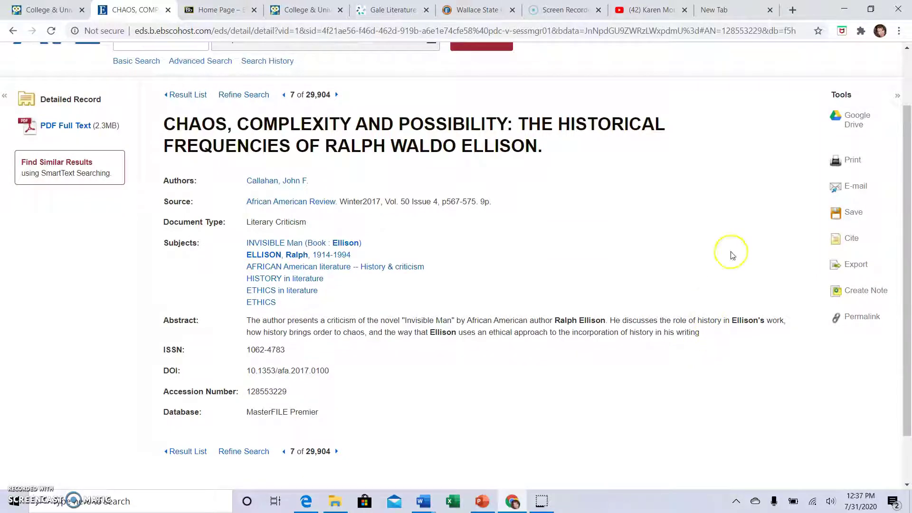
# Display the article's citation formats and copy the complete MLA Works Cited entry.
pyautogui.click(847, 246)
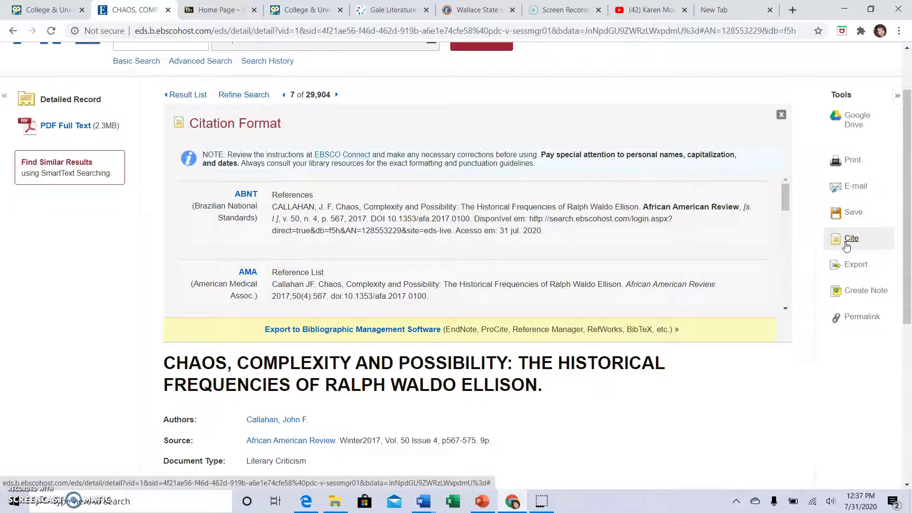
pyautogui.click(243, 219)
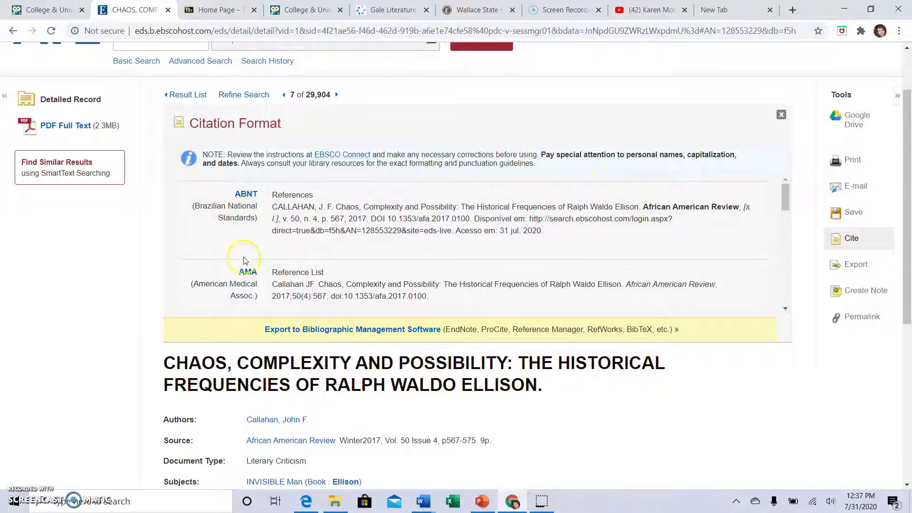
pyautogui.moveTo(785, 199); pyautogui.dragTo(763, 288)
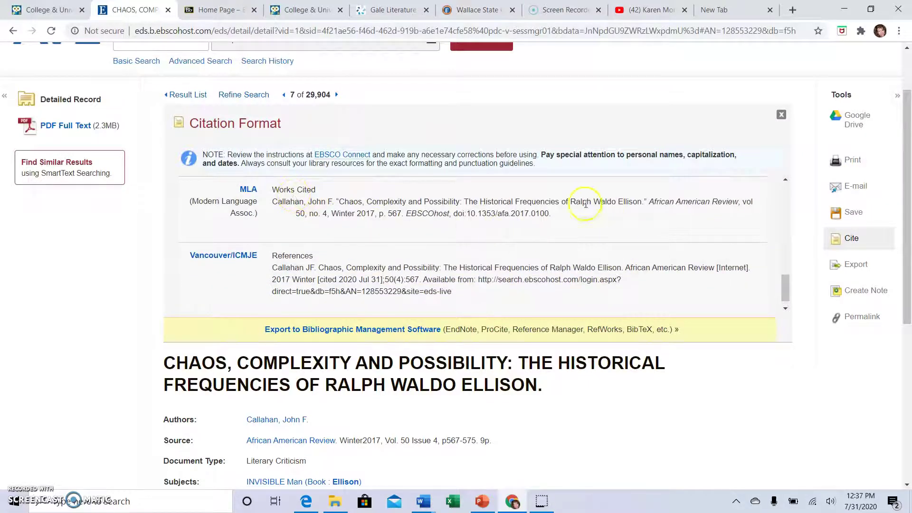
pyautogui.moveTo(551, 214); pyautogui.dragTo(269, 204)
pyautogui.rightClick(316, 208)
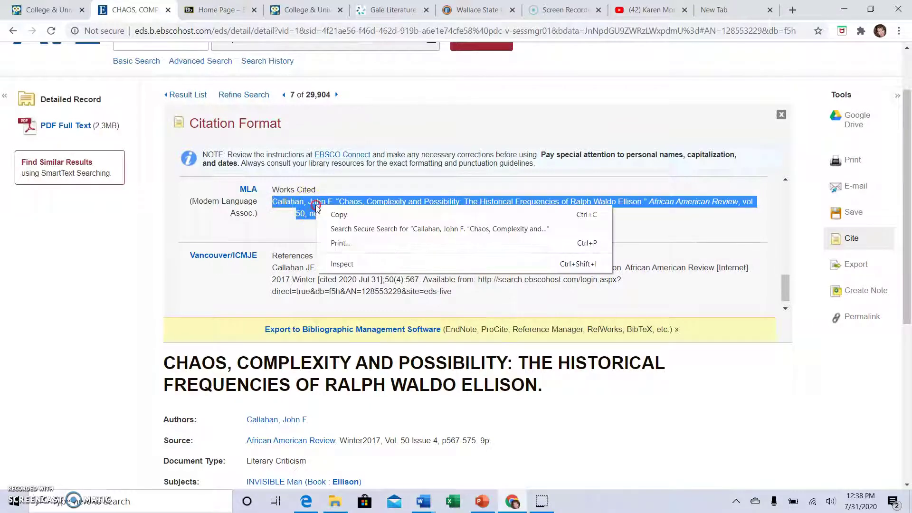
pyautogui.click(343, 216)
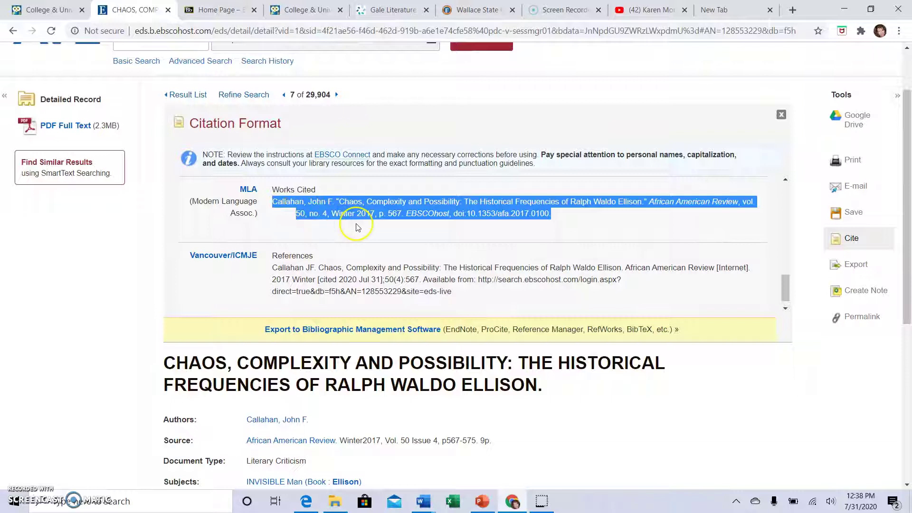